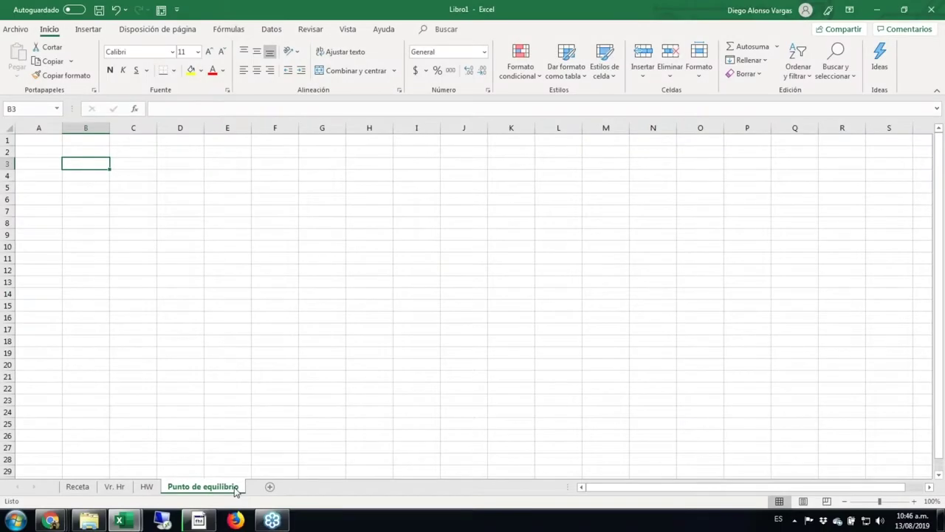
# Enter the header PRODUCTOS in cell B3 and widen column B to about twice its width.
pyautogui.write('PRODUCTOS')
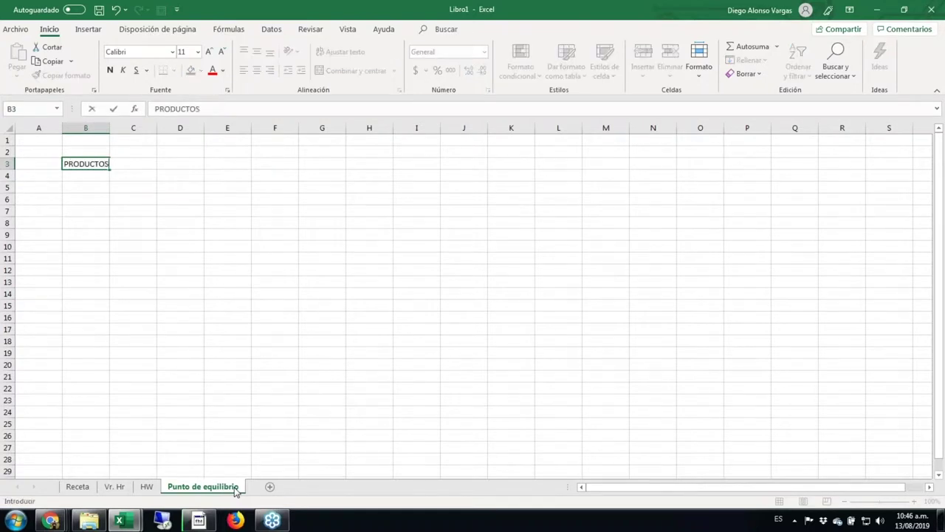
pyautogui.hotkey('ctrl', 'Return')
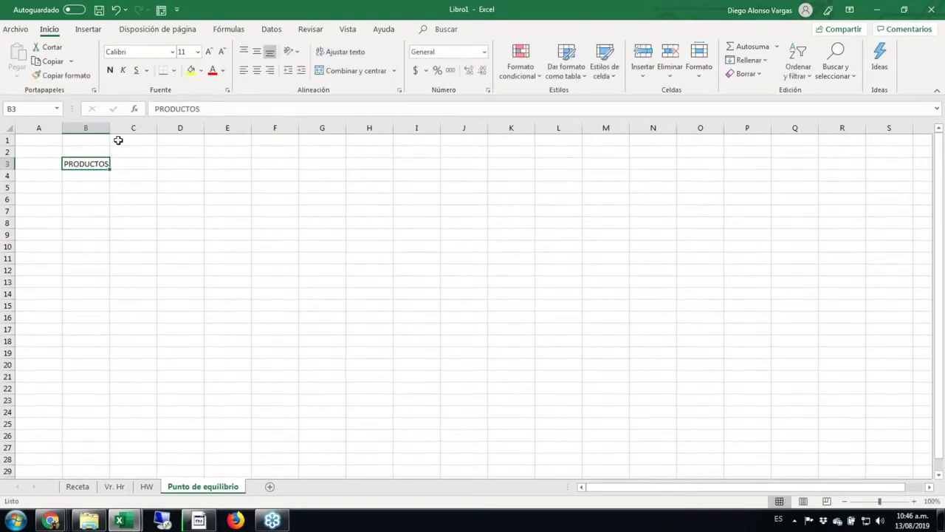
pyautogui.moveTo(110, 128); pyautogui.dragTo(171, 128)
# Insert two blank rows above the PRODUCTOS header and select cell C5 beside it.
pyautogui.hotkey('ctrl', '+')
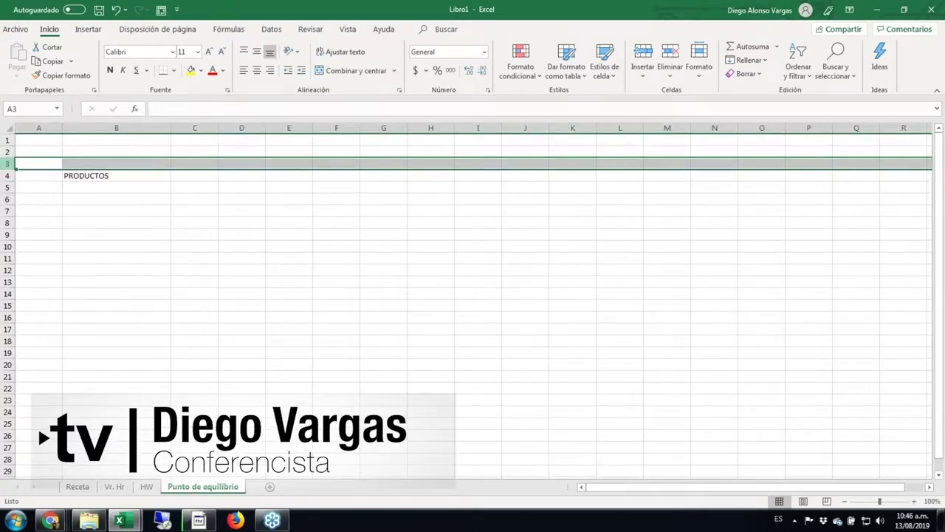
pyautogui.hotkey('ctrl', '+')
pyautogui.press('Down')
pyautogui.press('Down')
pyautogui.press('Right')
pyautogui.press('Right')
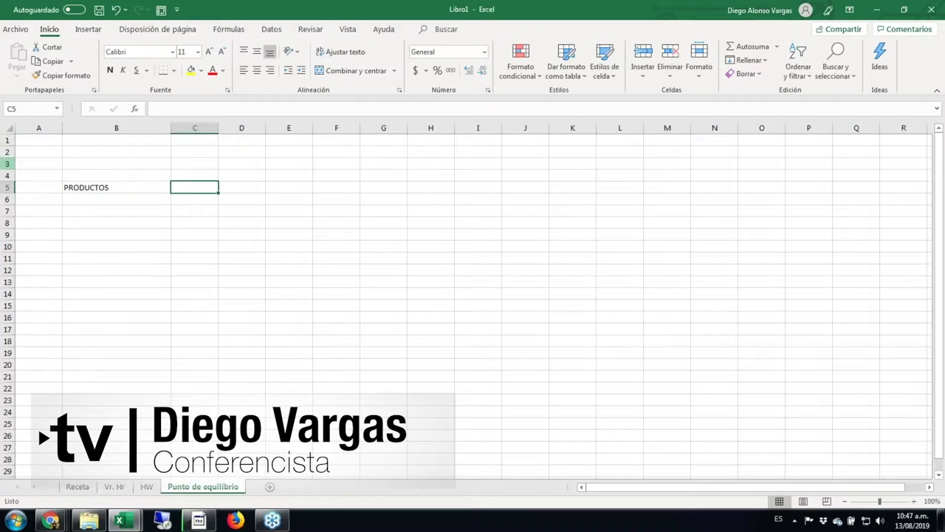
pyautogui.write('cATIDA')
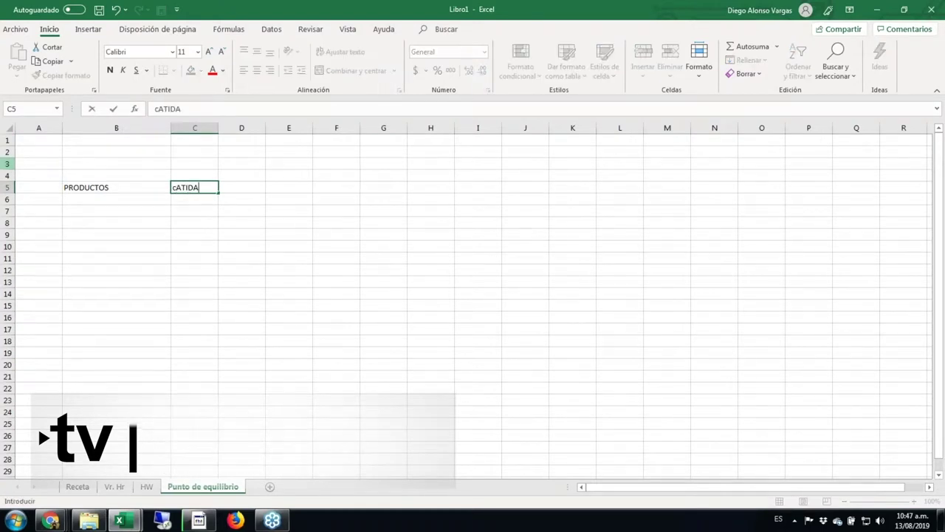
pyautogui.press('Escape')
pyautogui.write('ca')
pyautogui.press('Escape')
pyautogui.press('F2')
pyautogui.press('Escape')
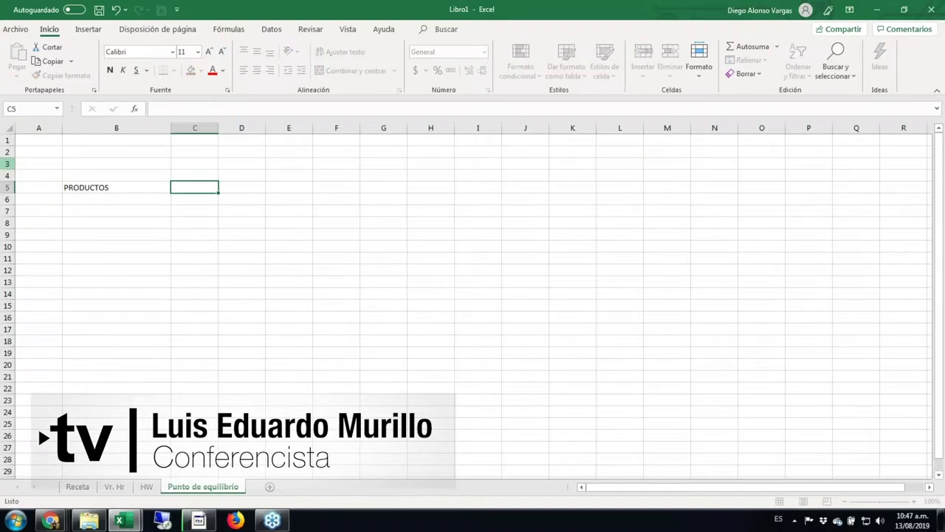
# Enter the header CANT (UNIDADES) in cell C5.
pyautogui.write('CANT (UNIDA')
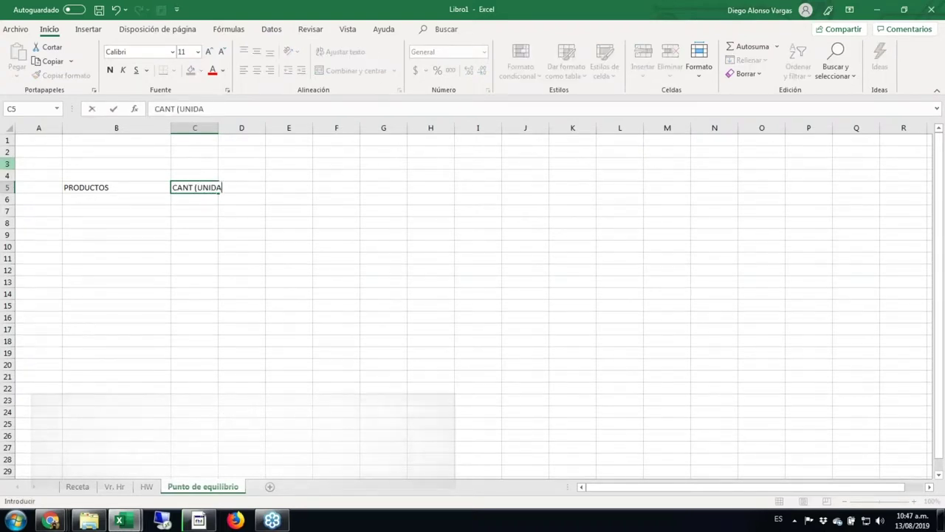
pyautogui.write('DES)')
pyautogui.hotkey('ctrl', 'Return')
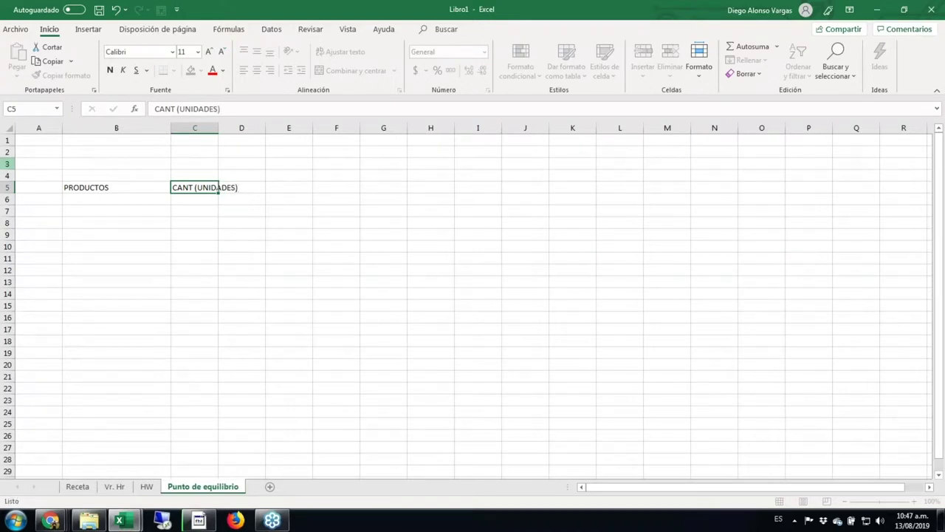
# Format all of header row 5 as bold, centred horizontally and vertically, with wrapped text.
pyautogui.click(10, 187)
pyautogui.click(110, 69)
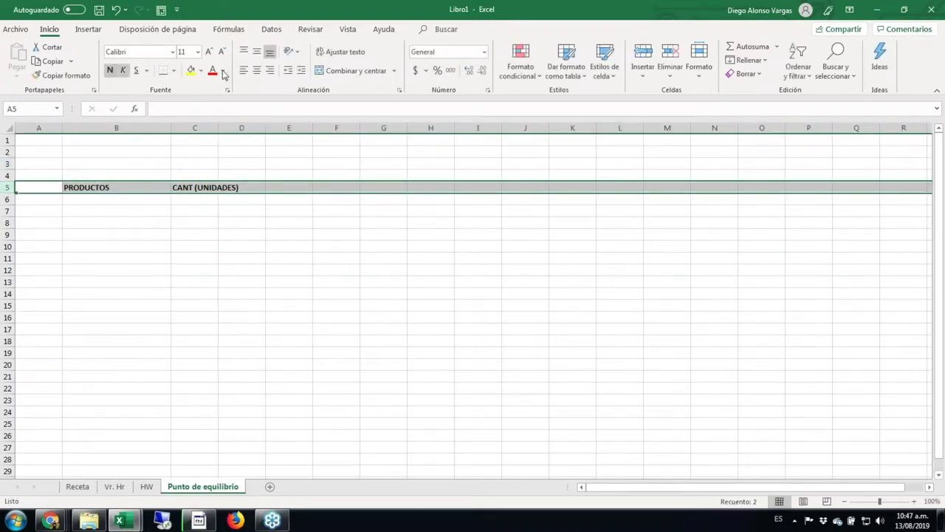
pyautogui.click(256, 70)
pyautogui.click(256, 51)
pyautogui.click(341, 51)
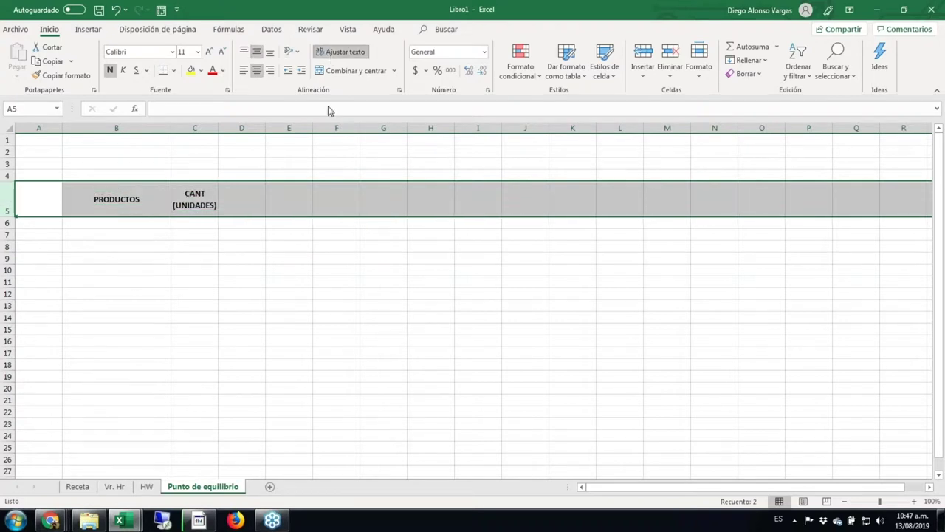
# Enter the headers INGRESO in D5 and COSTOS VARIABLES in E5.
pyautogui.click(240, 199)
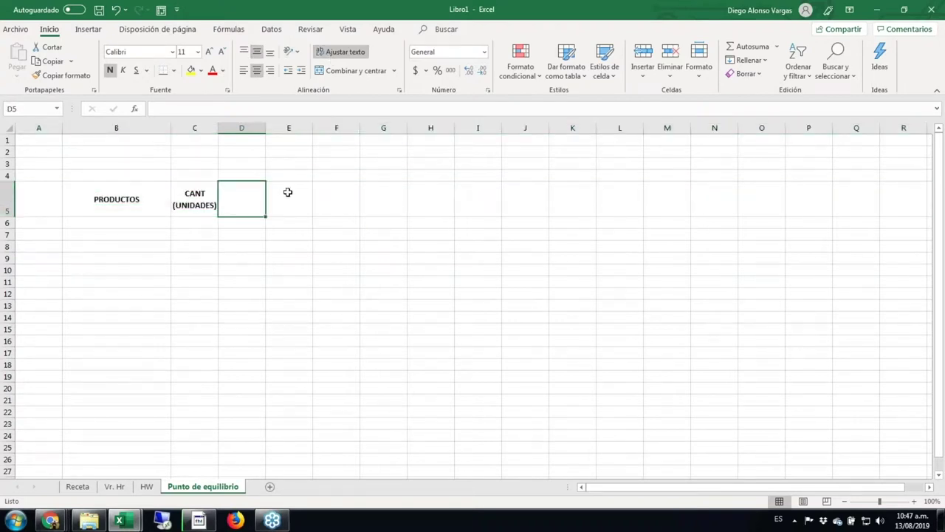
pyautogui.write('I')
pyautogui.press('Escape')
pyautogui.write('INGRESO')
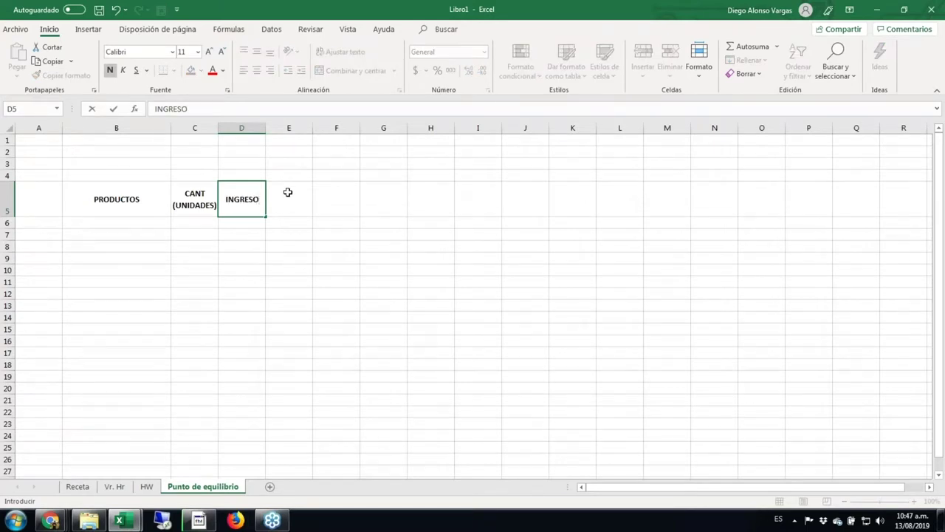
pyautogui.click(288, 192)
pyautogui.write('CO')
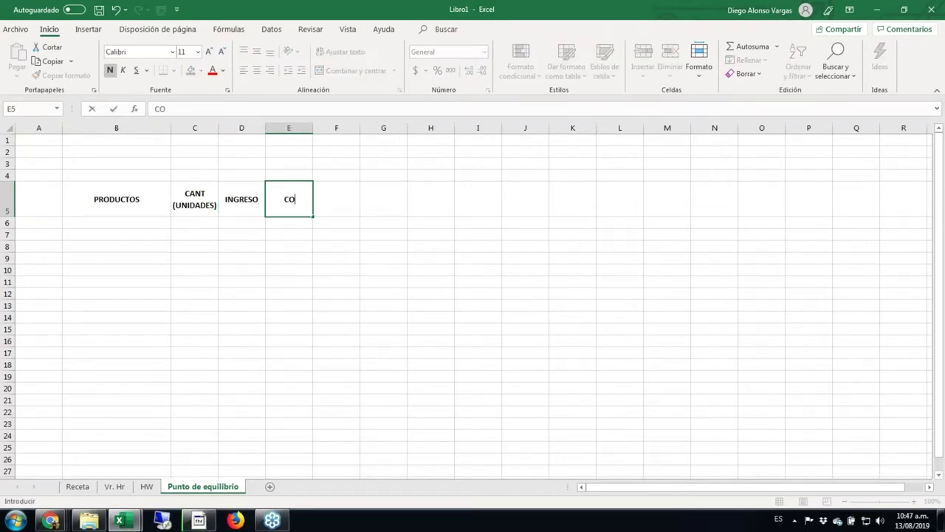
pyautogui.write('STOS VARIABLES')
pyautogui.press('Tab')
# Enter the headers COMISIONES X VENTA in F5 and TOTALES in G5.
pyautogui.write('COMIS')
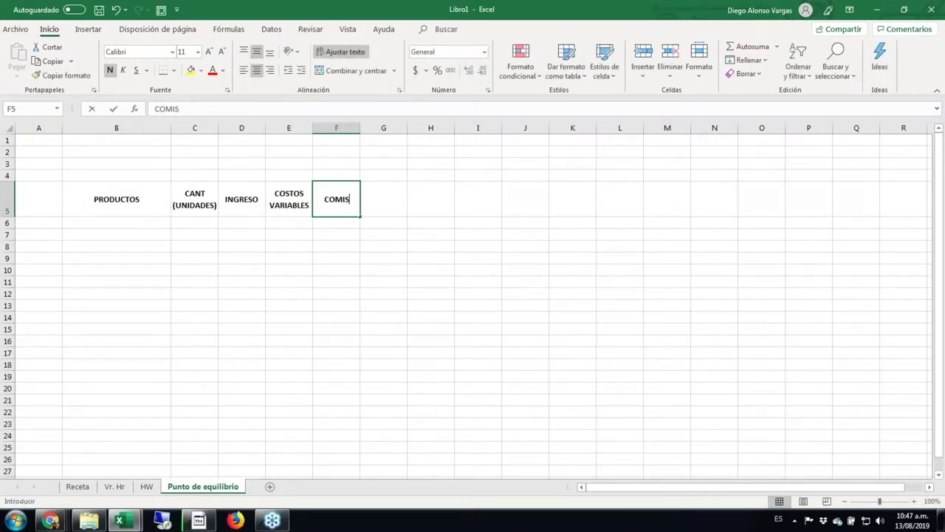
pyautogui.write('IONES X VENTA')
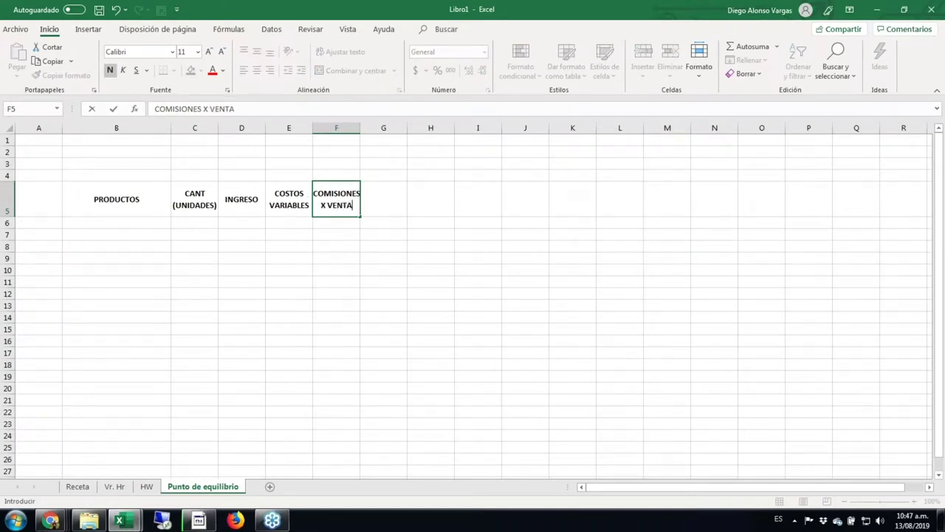
pyautogui.press('Tab')
pyautogui.write('TOTAL')
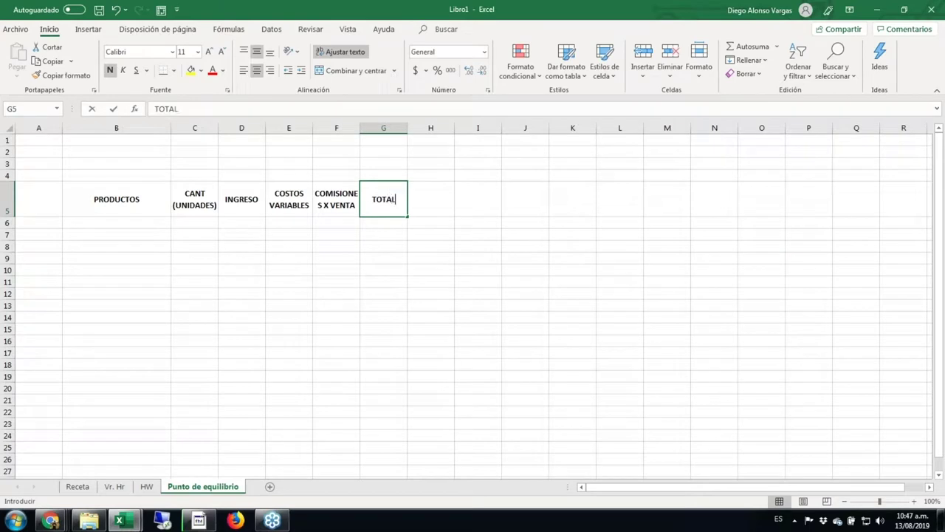
pyautogui.write('ES')
pyautogui.hotkey('ctrl', 'Return')
# Widen columns D to G equally and format them as Moneda with the $ symbol and 0 decimal places.
pyautogui.moveTo(247, 127); pyautogui.dragTo(376, 131)
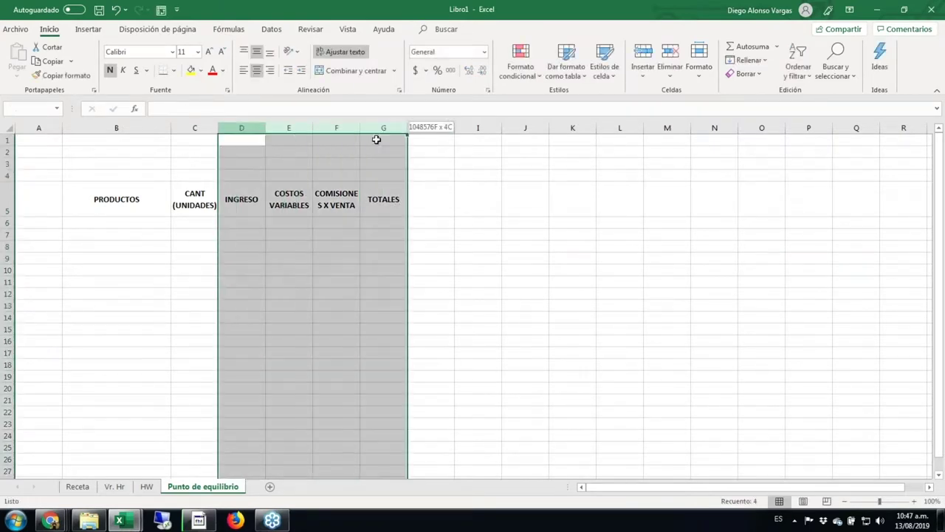
pyautogui.moveTo(273, 131); pyautogui.dragTo(300, 131)
pyautogui.hotkey('ctrl', '1')
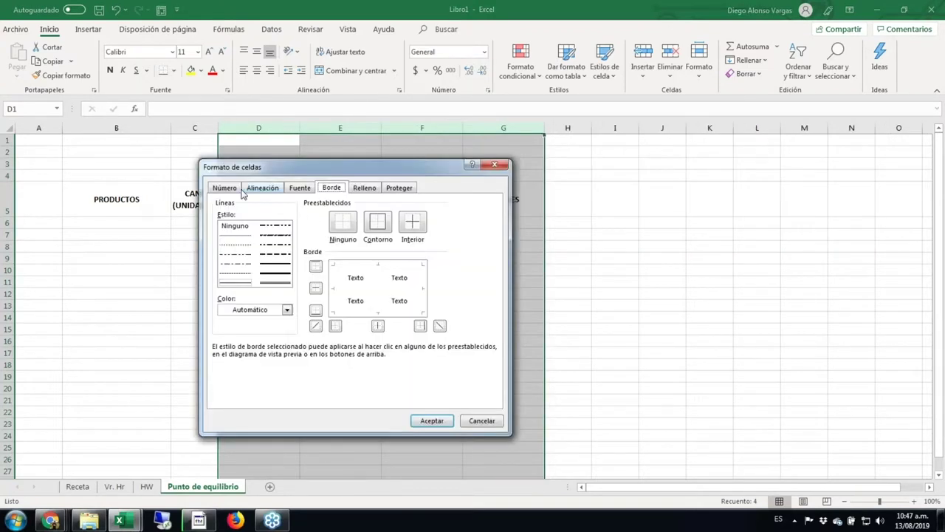
pyautogui.click(225, 190)
pyautogui.click(235, 229)
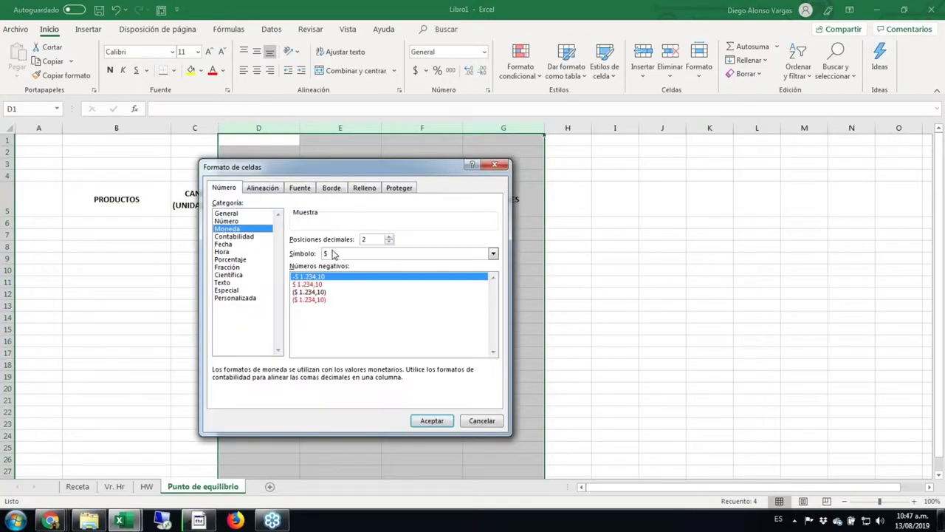
pyautogui.click(433, 421)
pyautogui.hotkey('ctrl', '1')
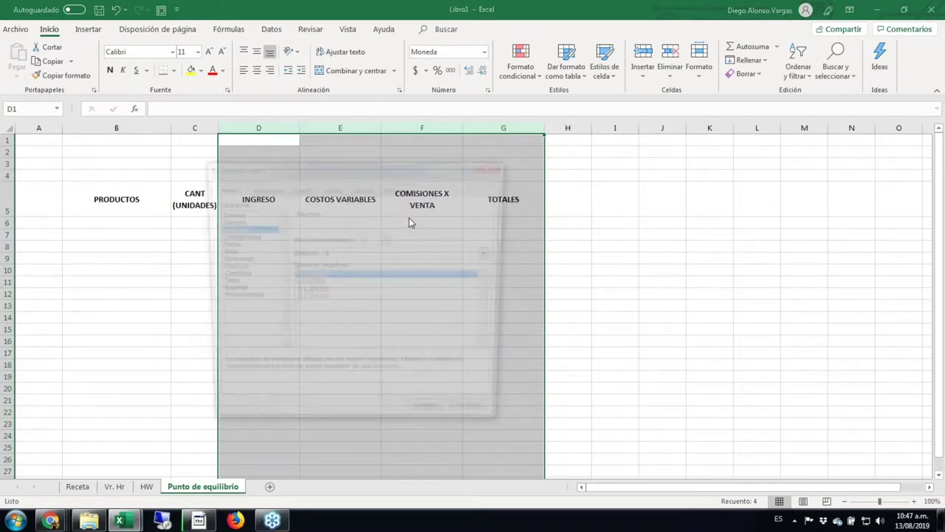
pyautogui.click(389, 243)
pyautogui.click(389, 242)
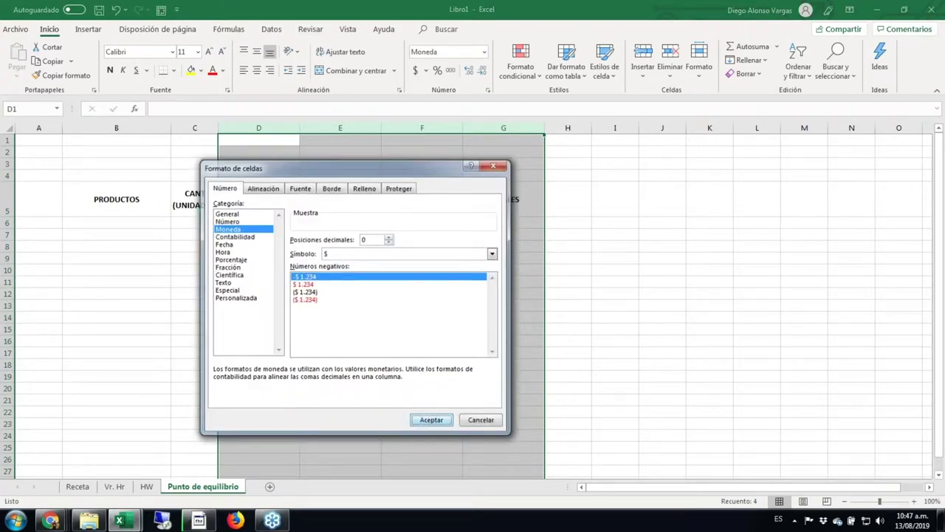
pyautogui.click(433, 421)
# Select cell B8 as the start of the product list under the PRODUCTOS header.
pyautogui.click(162, 222)
pyautogui.click(251, 225)
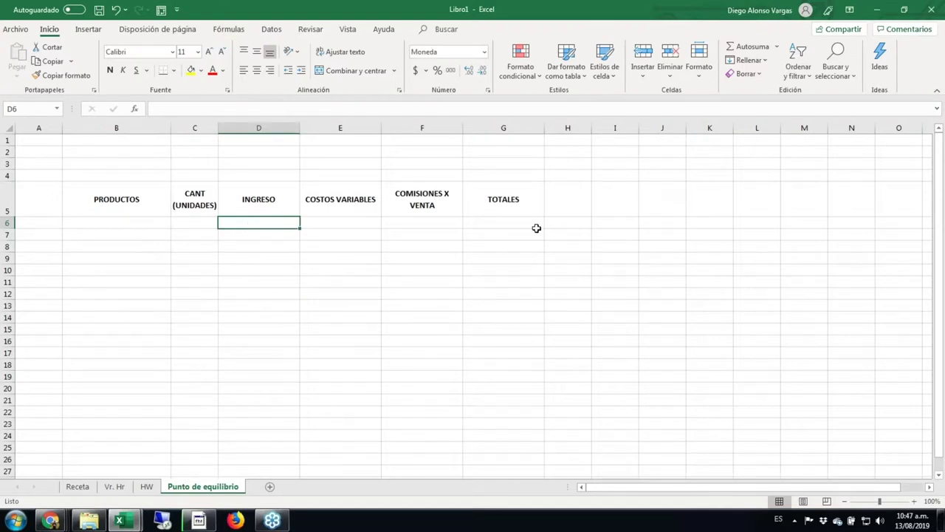
pyautogui.press('Down')
pyautogui.press('Left')
pyautogui.press('Left')
pyautogui.press('Down')
pyautogui.write('pRODUCTOS')
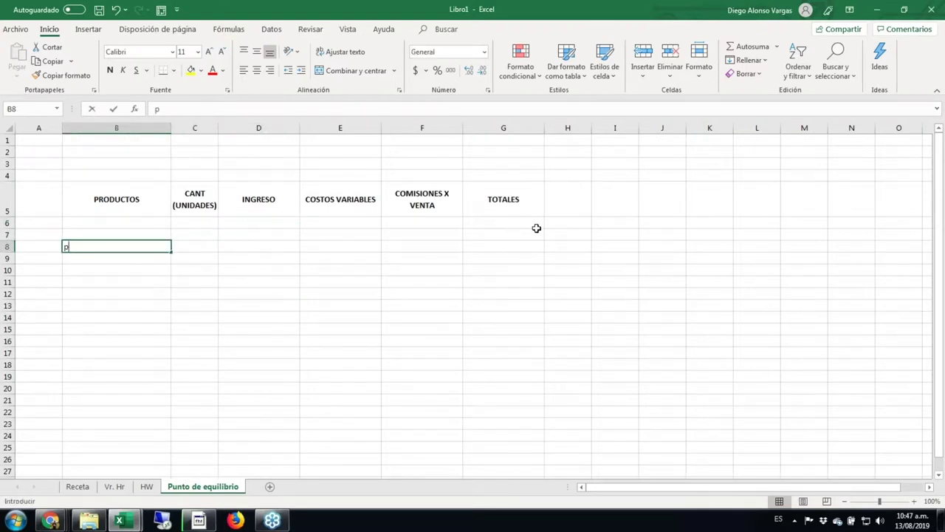
pyautogui.press('BackSpace')
pyautogui.press('BackSpace')
pyautogui.press('BackSpace')
pyautogui.press('BackSpace')
pyautogui.press('BackSpace')
pyautogui.press('BackSpace')
pyautogui.press('BackSpace')
pyautogui.press('BackSpace')
pyautogui.press('BackSpace')
pyautogui.write('prod')
pyautogui.press('Escape')
# Enter "Producto 1" in B8 and copy it into cells B9 to B12.
pyautogui.write('Producto 1')
pyautogui.hotkey('ctrl', 'Return')
pyautogui.hotkey('ctrl', 'c')
pyautogui.press('Down')
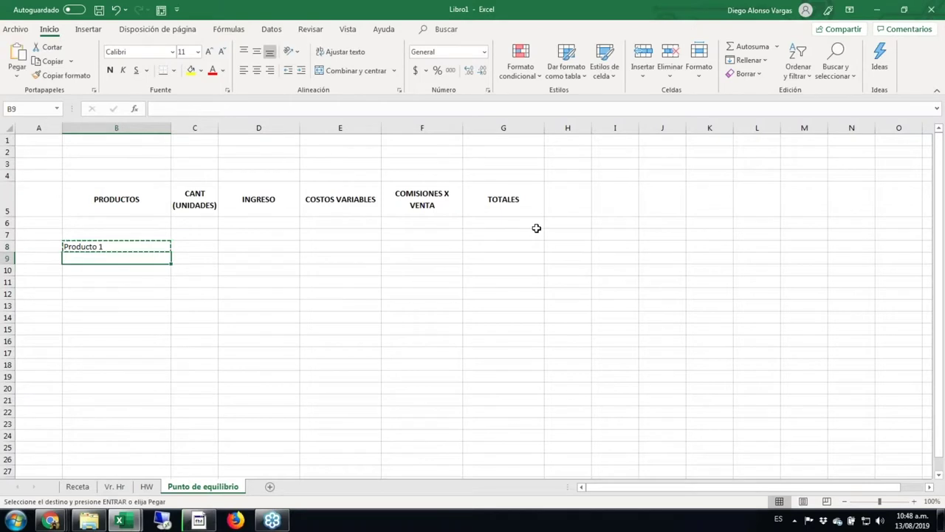
pyautogui.hotkey('shift', 'Down')
pyautogui.hotkey('shift', 'Down')
pyautogui.hotkey('shift', 'Down')
pyautogui.press('Return')
# Renumber the copied entries in B9 to B12 as Producto 2, Producto 3, Producto 4 and Producto 5.
pyautogui.press('F2')
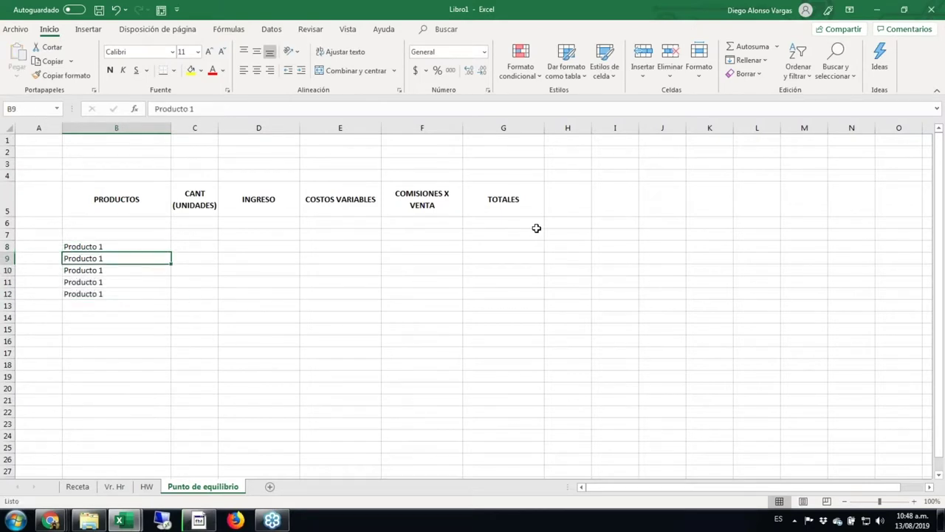
pyautogui.write('2')
pyautogui.press('Return')
pyautogui.press('F2')
pyautogui.press('BackSpace')
pyautogui.write('3')
pyautogui.press('Return')
pyautogui.press('F2')
pyautogui.press('BackSpace')
pyautogui.write('4')
pyautogui.press('Return')
pyautogui.press('F2')
pyautogui.press('BackSpace')
pyautogui.write('5')
pyautogui.hotkey('ctrl', 'Return')
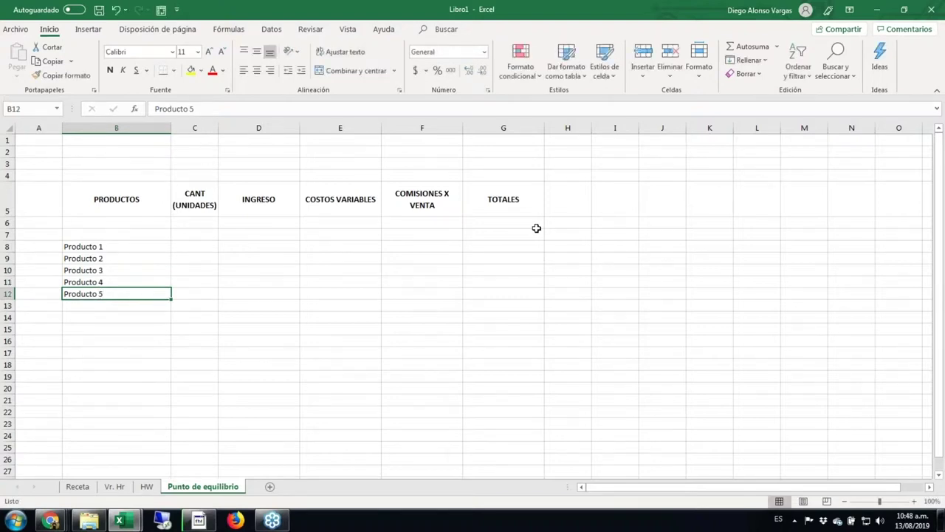
# Enter the note "(pv * Cant unidades)" in D6 under the INGRESO header.
pyautogui.press('Right')
pyautogui.press('Up')
pyautogui.press('Up')
pyautogui.press('Up')
pyautogui.press('Up')
pyautogui.press('Up')
pyautogui.press('Up')
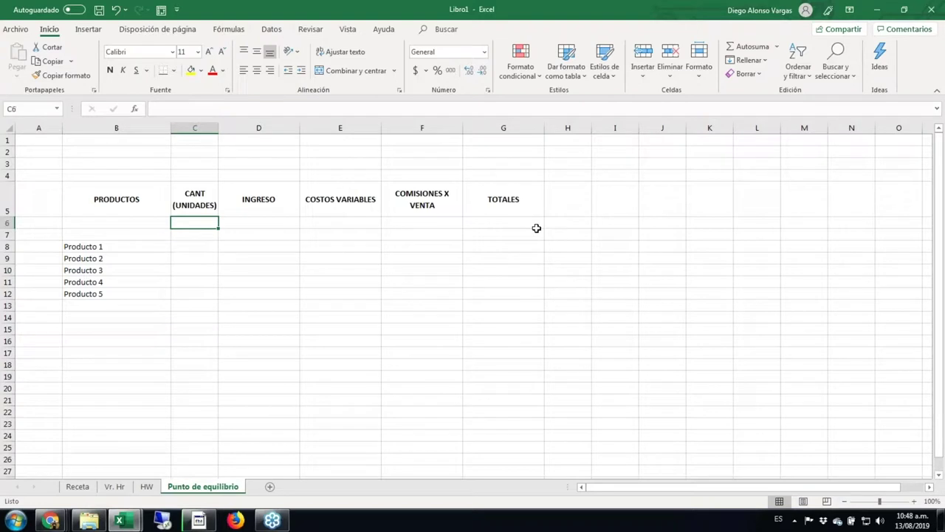
pyautogui.press('Right')
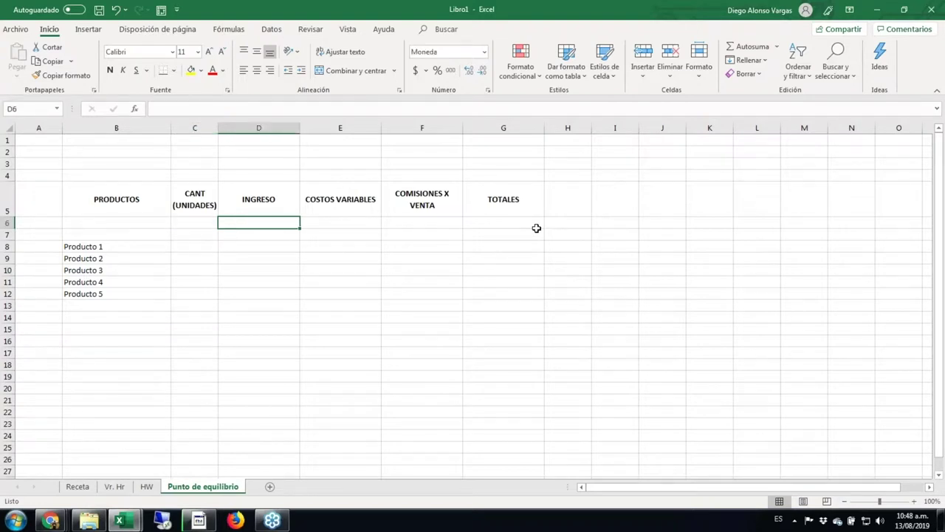
pyautogui.write('(')
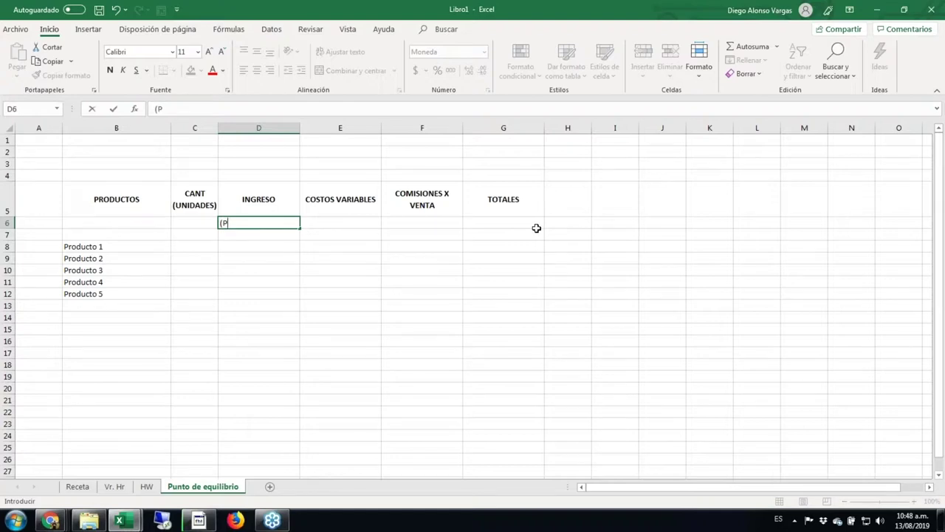
pyautogui.write('P')
pyautogui.press('BackSpace')
pyautogui.write('pv * Cant unidades')
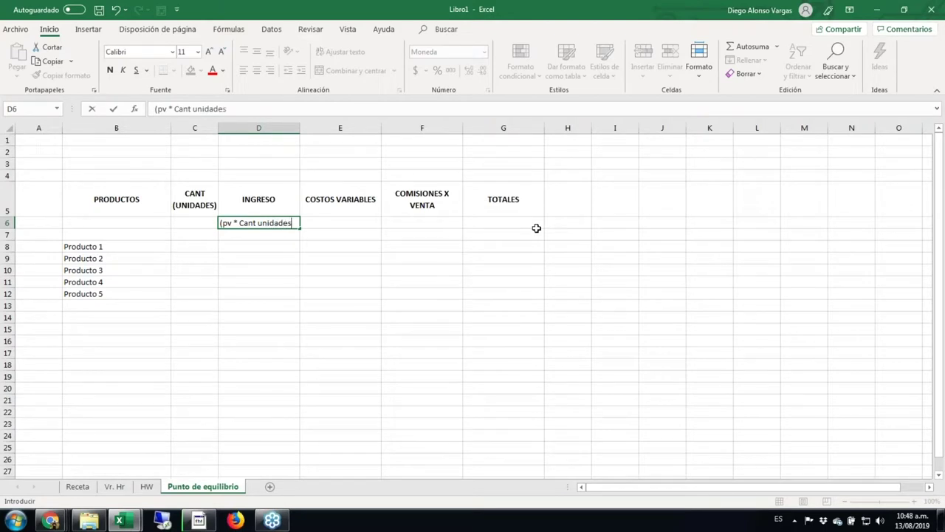
pyautogui.press('Right')
# Enter a quantity of 100 units for Producto 1 in cell C8.
pyautogui.press('Left')
pyautogui.press('Down')
pyautogui.press('Down')
pyautogui.press('Left')
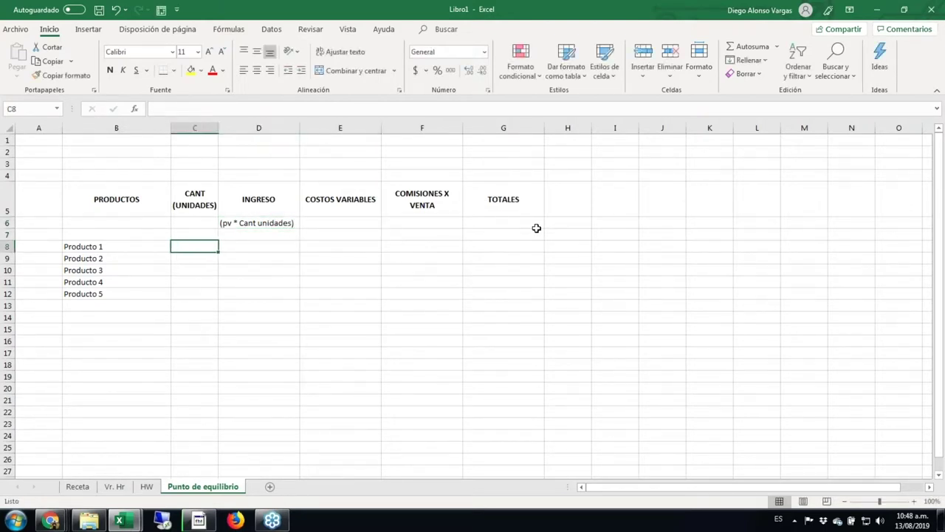
pyautogui.write('100')
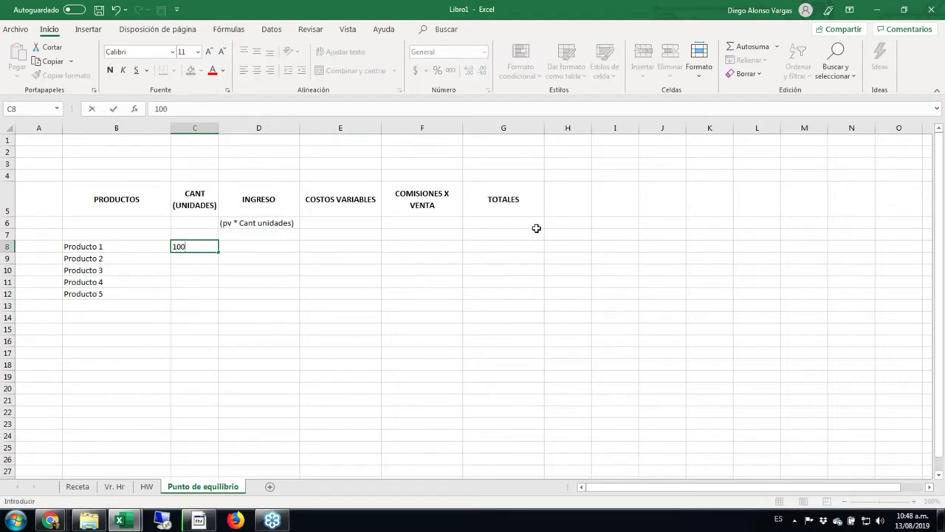
pyautogui.press('Right')
# Centre the quantity cells C8 to C12 horizontally, then select the INGRESO cell for Producto 1.
pyautogui.press('Left')
pyautogui.hotkey('shift', 'Down')
pyautogui.hotkey('shift', 'Down')
pyautogui.hotkey('shift', 'Down')
pyautogui.hotkey('shift', 'Down')
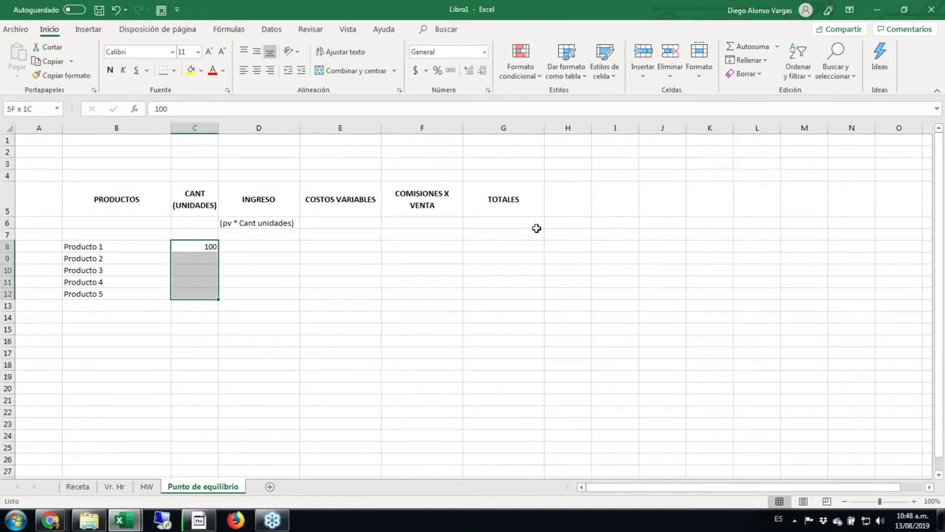
pyautogui.click(257, 70)
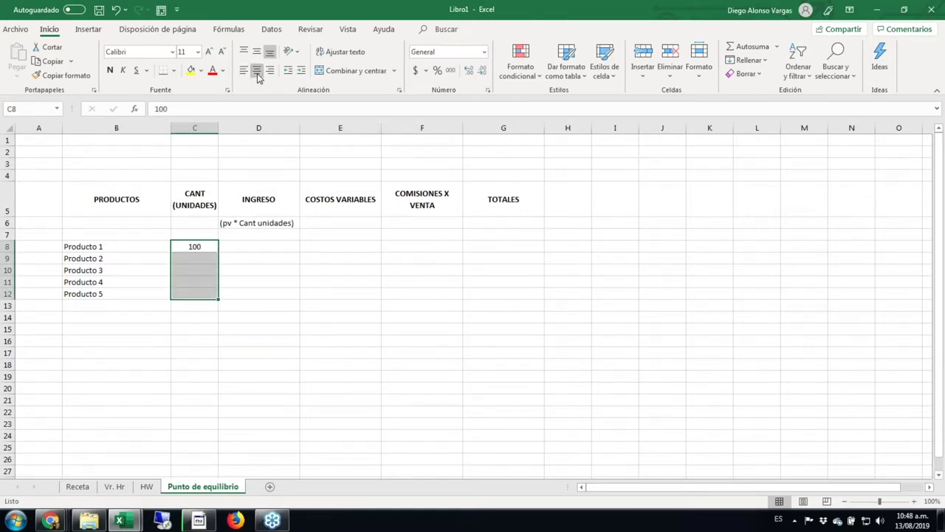
pyautogui.press('Right')
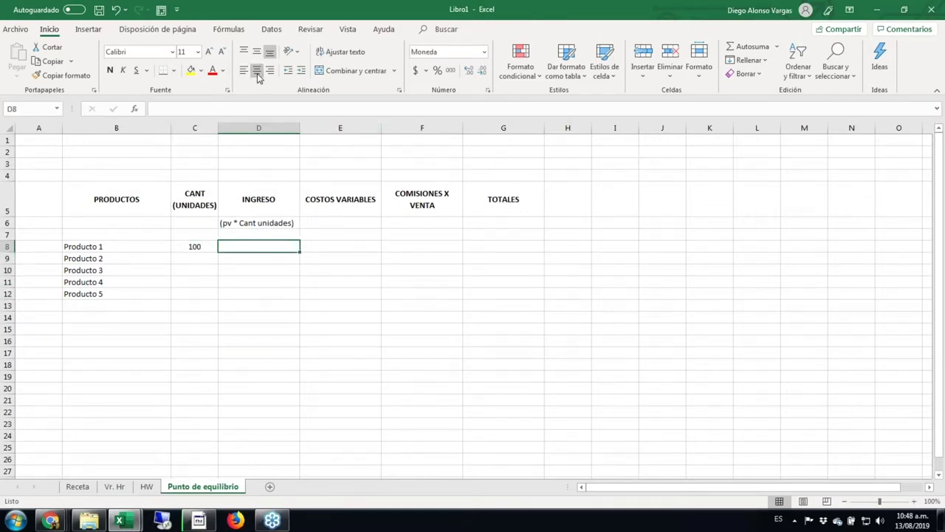
# Link cell D7 to the Precio de venta definitivo value in F19 of the HW sheet.
pyautogui.press('Up')
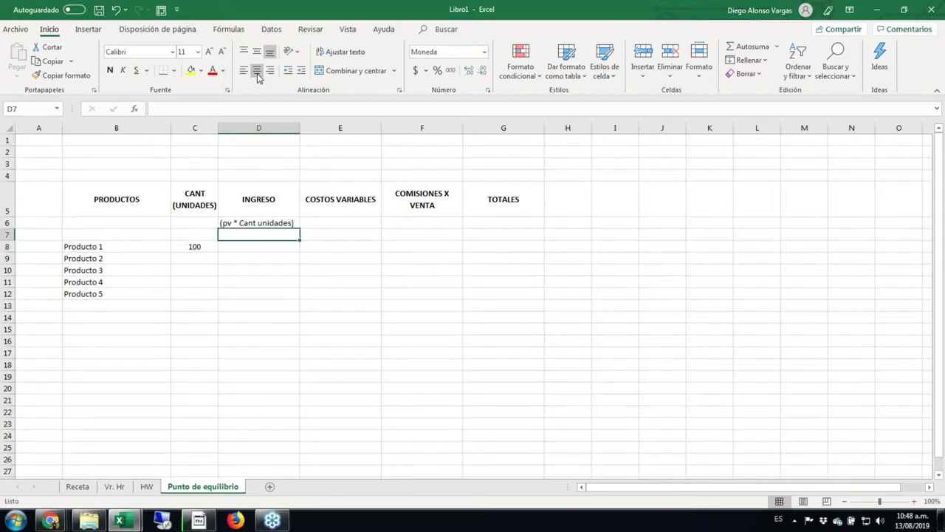
pyautogui.write('=')
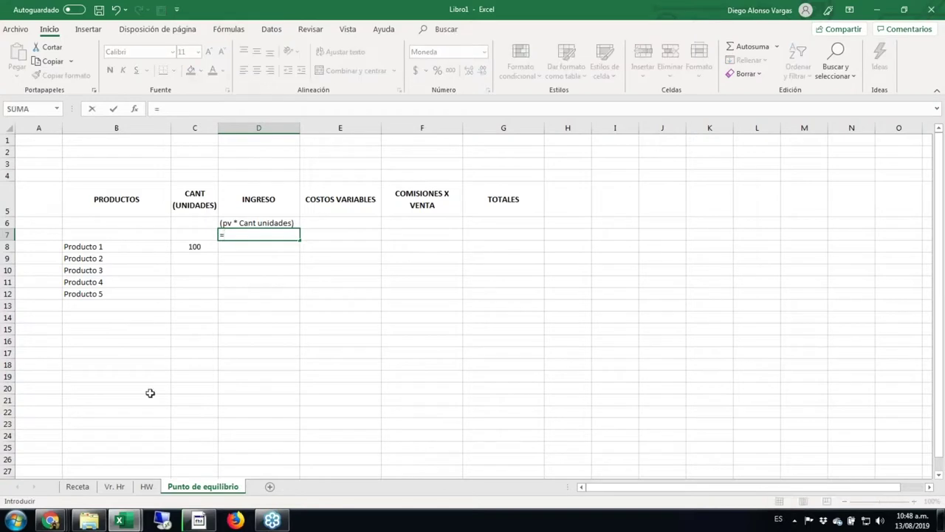
pyautogui.click(147, 487)
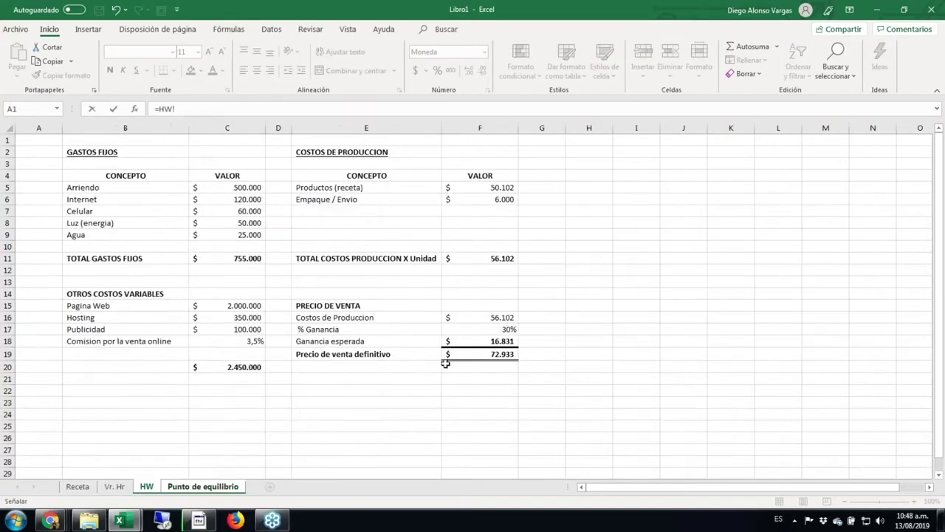
pyautogui.click(463, 355)
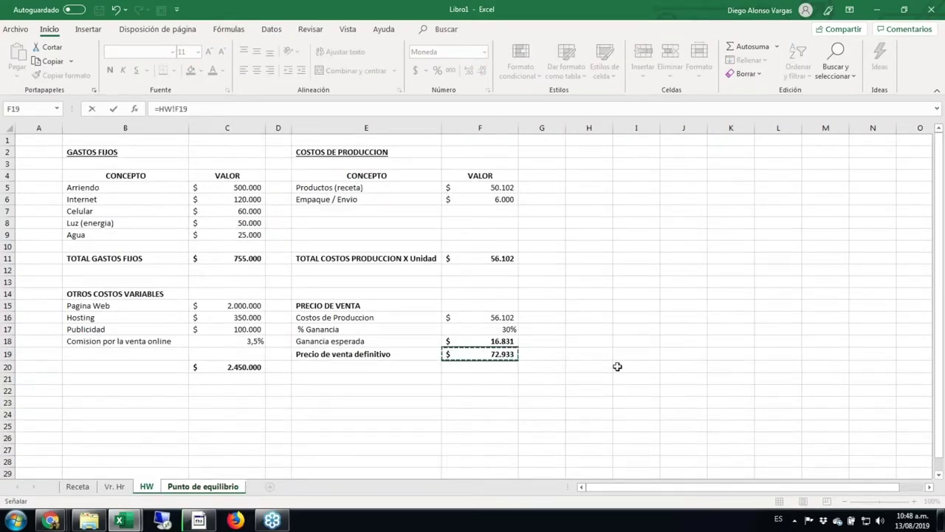
pyautogui.press('Return')
# Calculate the INGRESO for Producto 1 in D8 with the formula =D7*C8.
pyautogui.write('+')
pyautogui.press('Escape')
pyautogui.write('=')
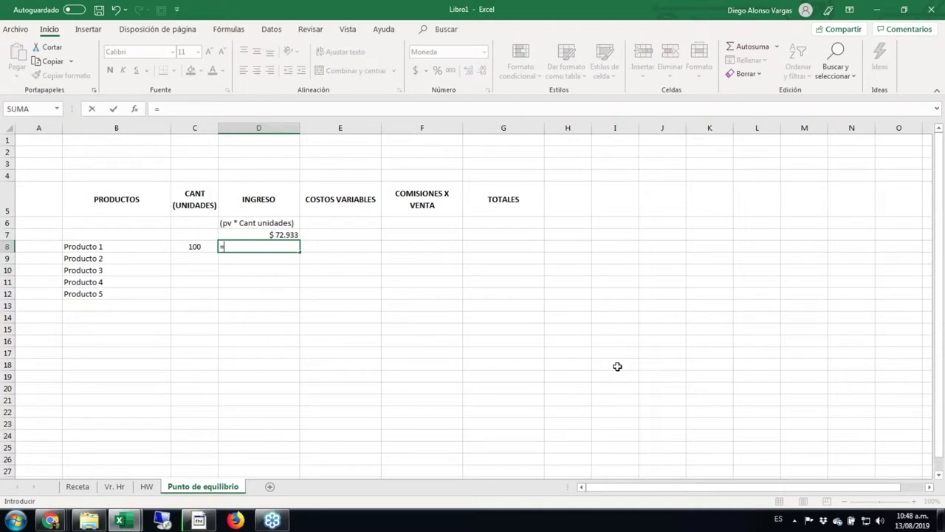
pyautogui.press('Up')
pyautogui.write('*')
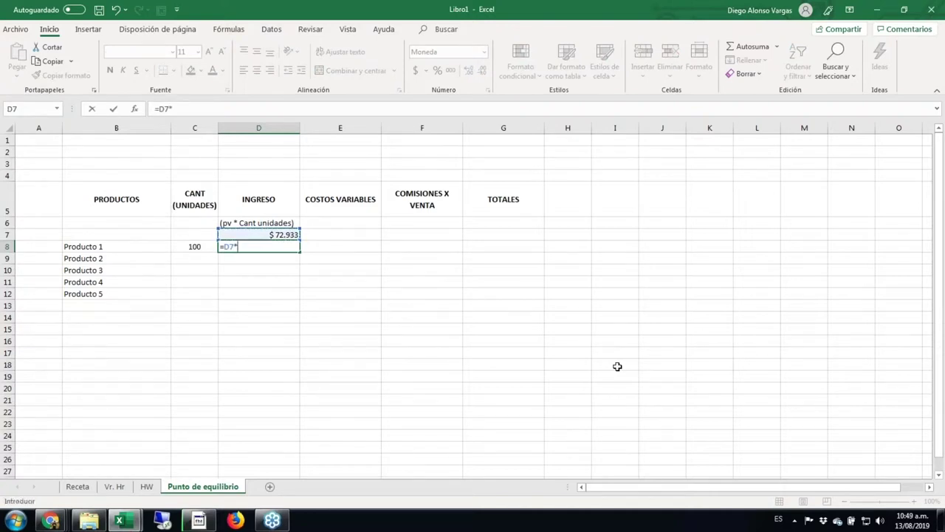
pyautogui.press('Left')
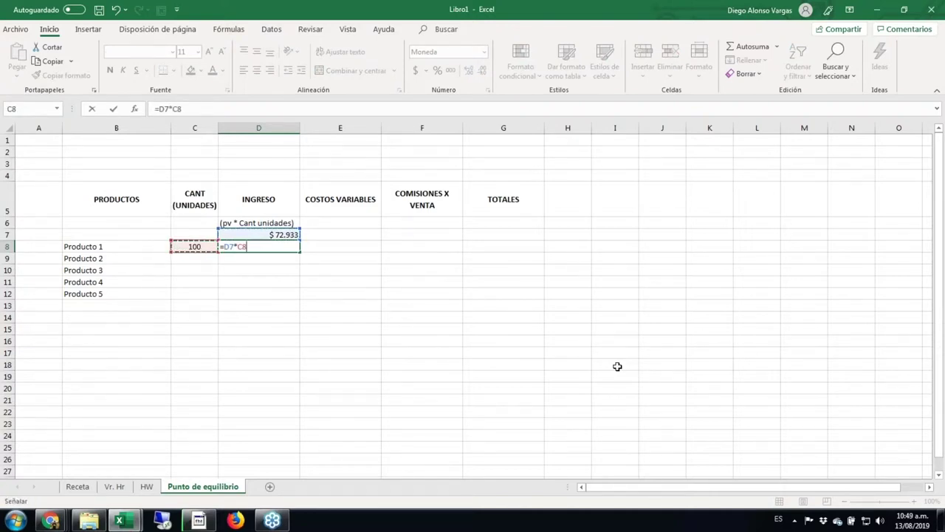
pyautogui.hotkey('ctrl', 'Return')
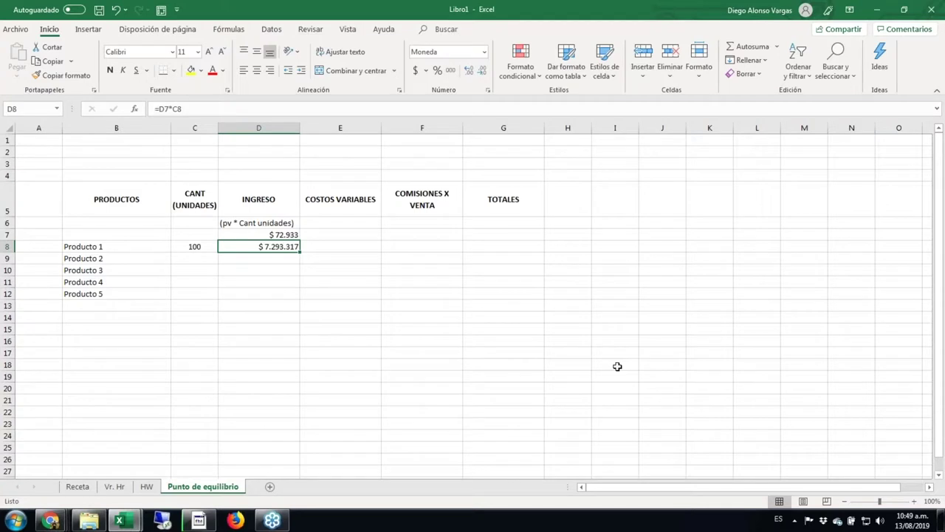
# Enter the note "(Cp * Cant Unidades)" in E6 under the COSTOS VARIABLES header.
pyautogui.press('Right')
pyautogui.press('Up')
pyautogui.press('Up')
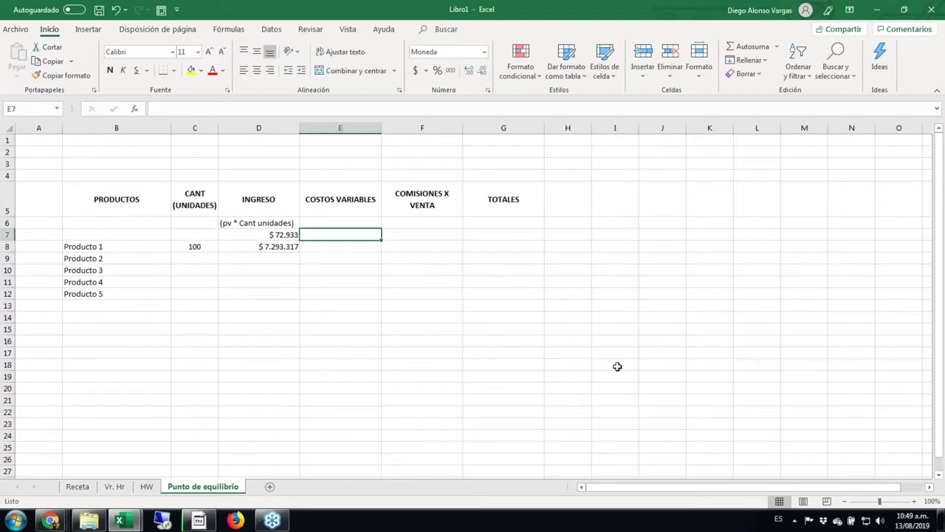
pyautogui.write('(Cp *')
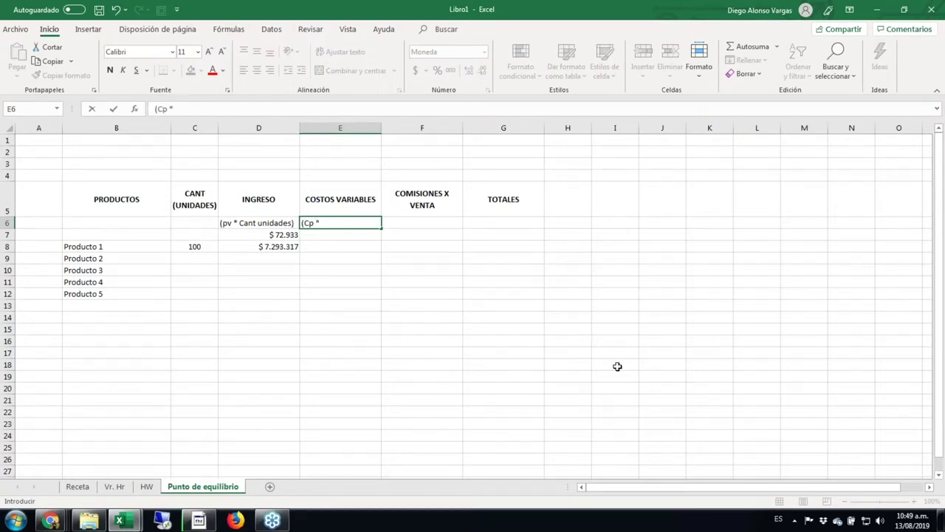
pyautogui.write('Cat')
pyautogui.press('BackSpace')
pyautogui.write('nt Unidades')
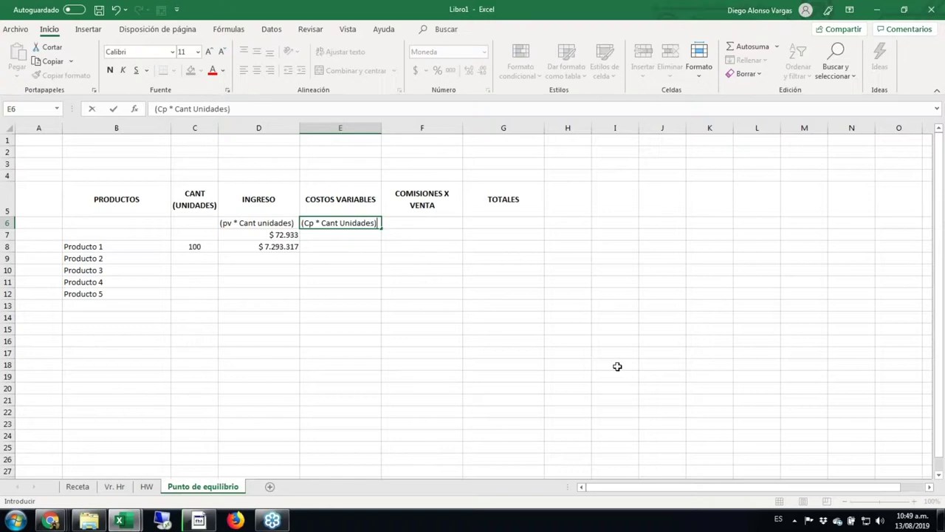
pyautogui.press('Return')
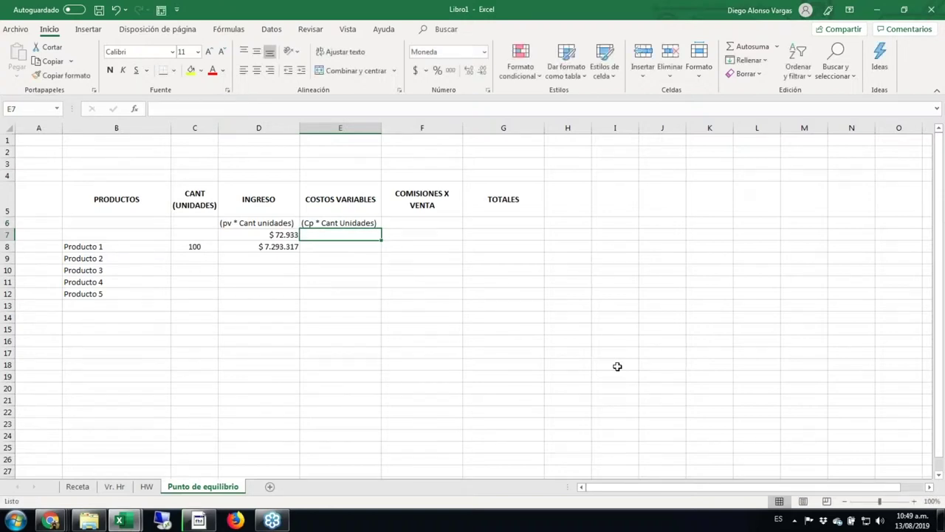
# Link cell E7 to the TOTAL COSTOS PRODUCCION X Unidad value in F11 of the HW sheet.
pyautogui.write('=')
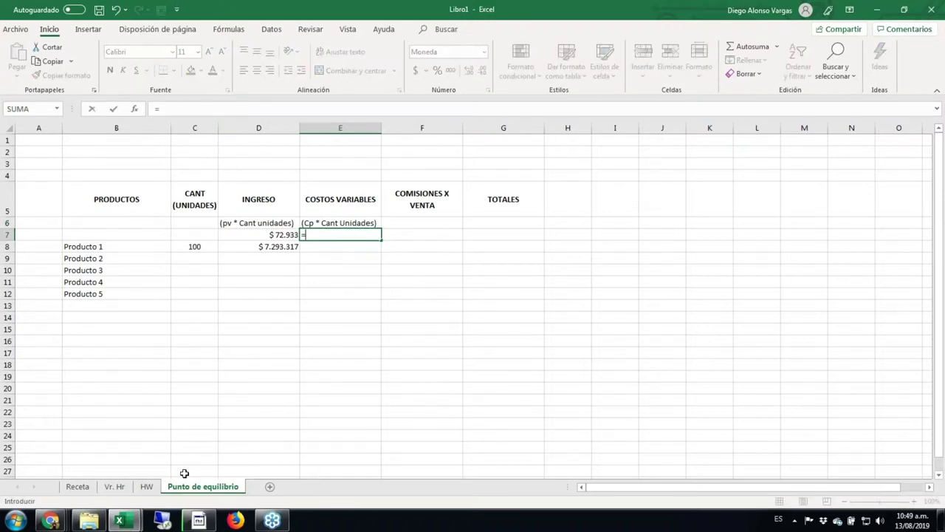
pyautogui.click(147, 487)
pyautogui.click(494, 258)
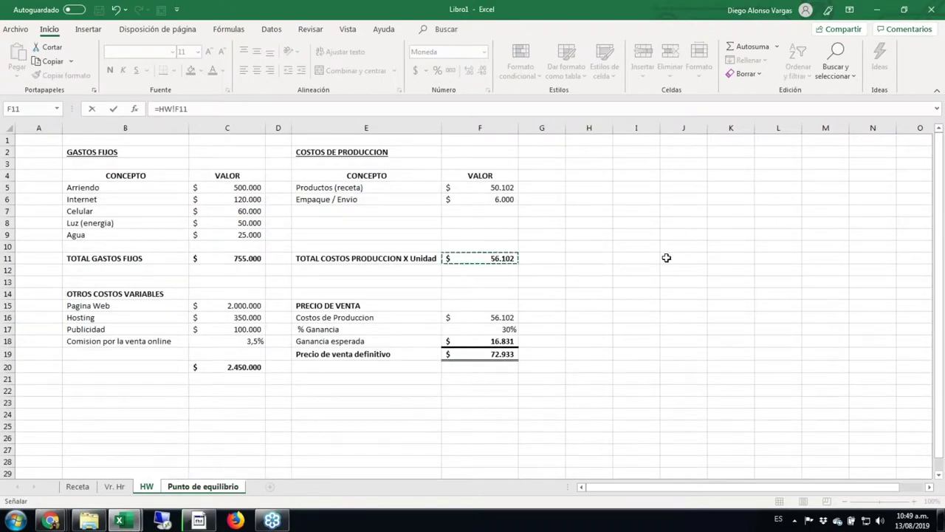
pyautogui.press('Return')
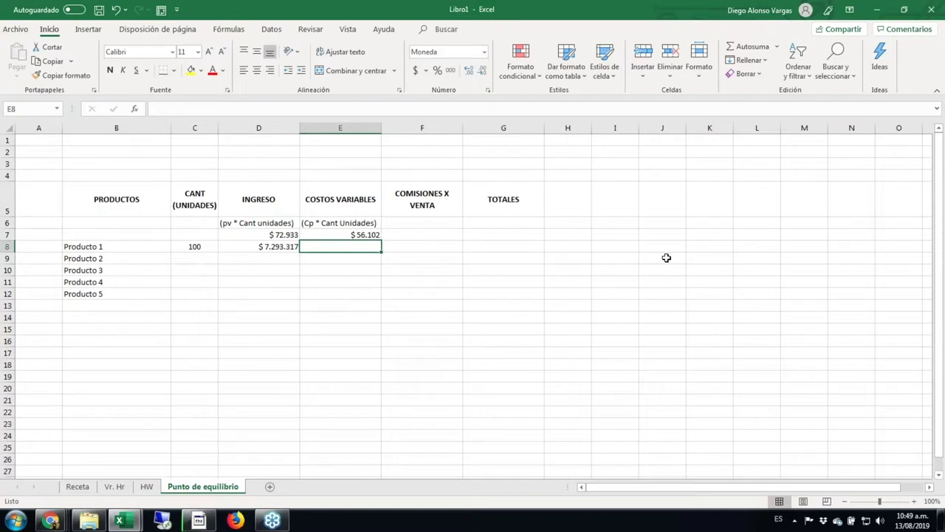
# Calculate the variable costs of Producto 1 in E8 with the formula +C8*E7.
pyautogui.write('+')
pyautogui.press('Left')
pyautogui.press('Left')
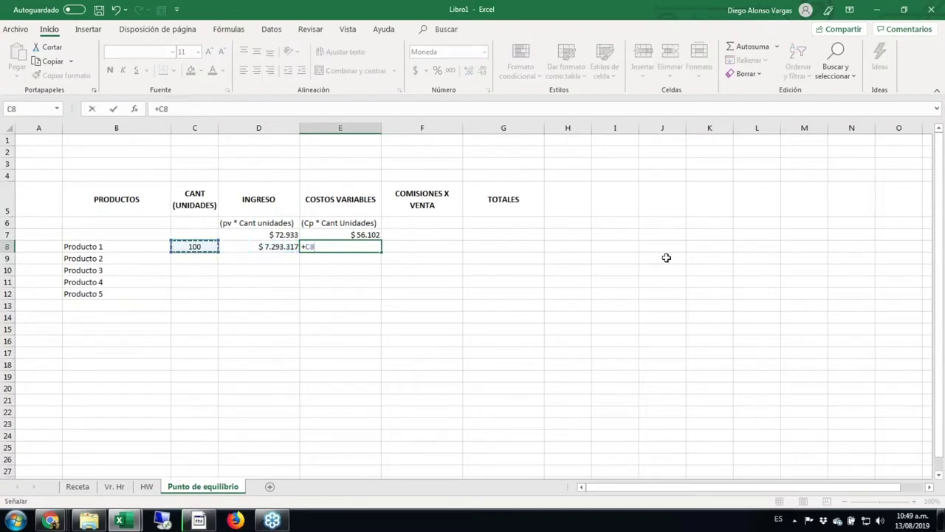
pyautogui.write('*')
pyautogui.press('Up')
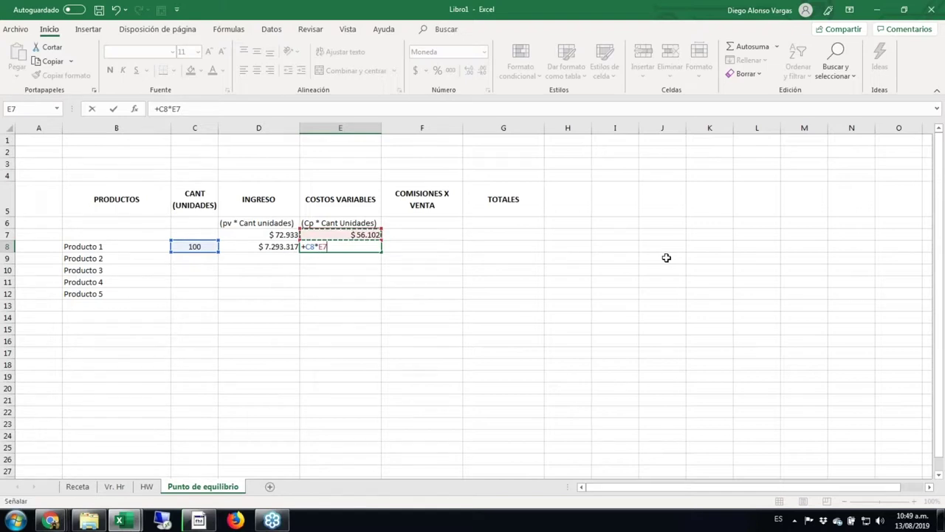
pyautogui.hotkey('ctrl', 'Return')
# Enter the 3,5% commission rate in F6 under the COMISIONES X VENTA header.
pyautogui.press('Right')
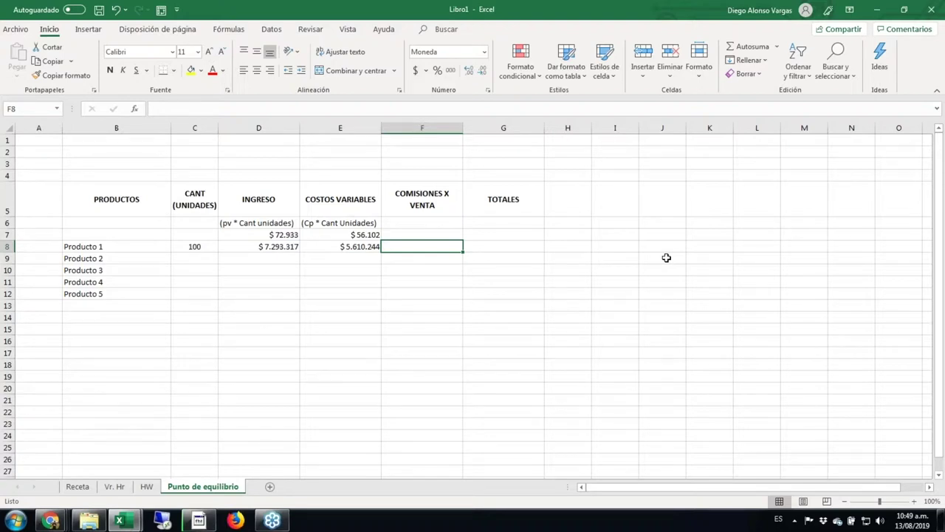
pyautogui.press('Up')
pyautogui.press('Up')
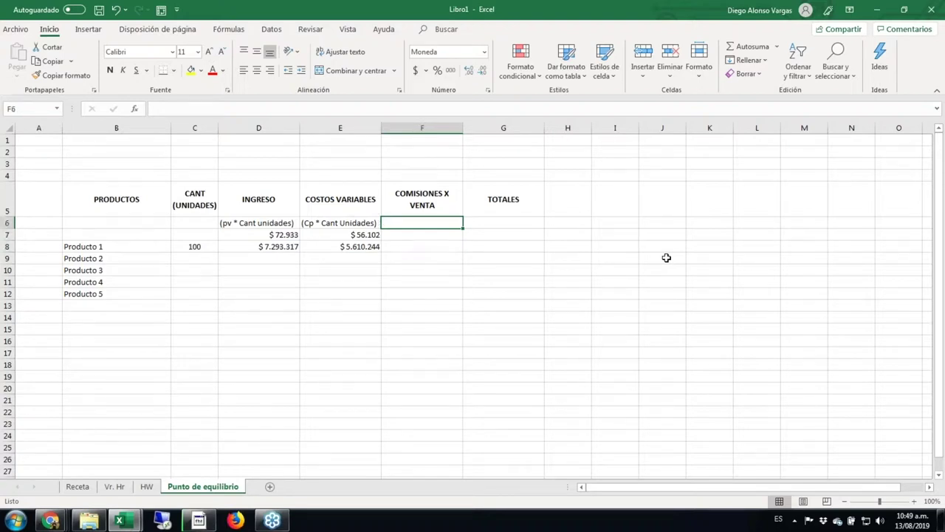
pyautogui.write('3,5%')
pyautogui.hotkey('ctrl', 'Return')
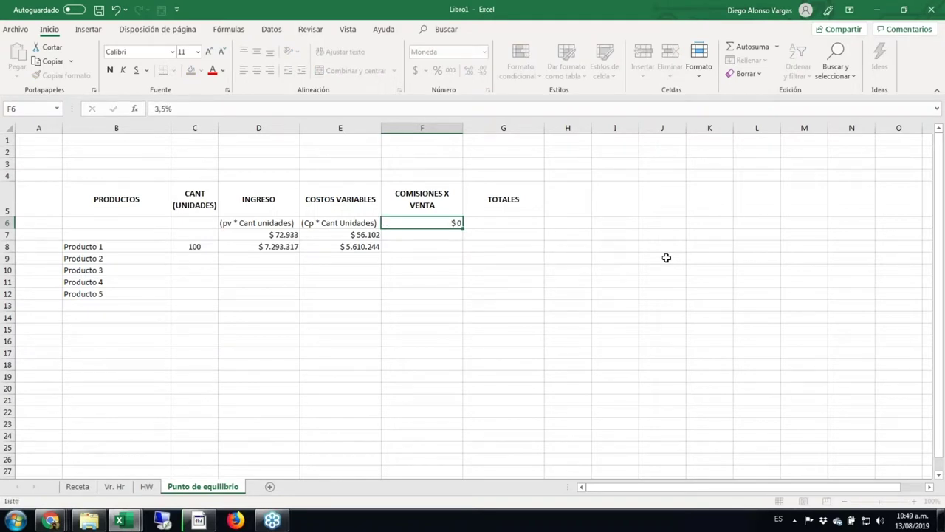
# Format the commission rate in F6 as a percentage with one decimal place.
pyautogui.hotkey('ctrl', '1')
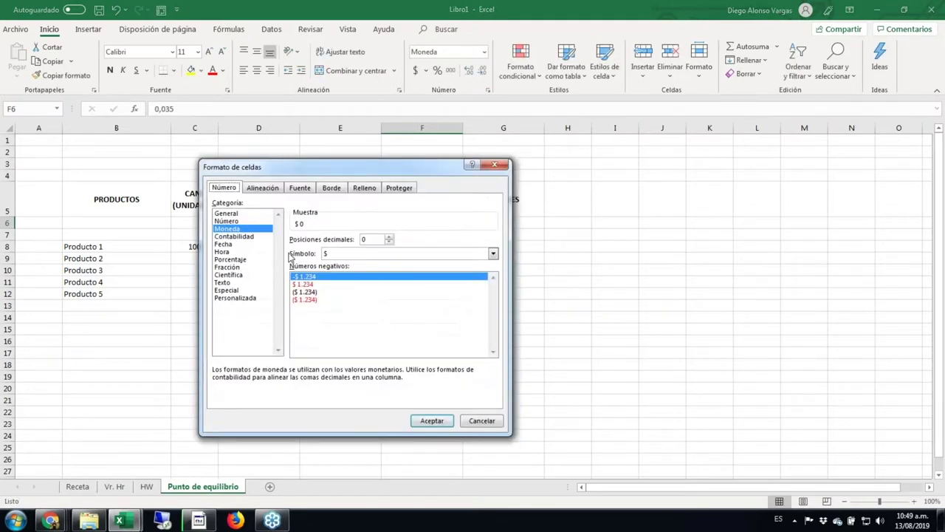
pyautogui.click(230, 259)
pyautogui.click(390, 238)
pyautogui.click(428, 419)
# Calculate the sales commission for Producto 1 in F8 with the formula =D8*F6.
pyautogui.press('Down')
pyautogui.press('Down')
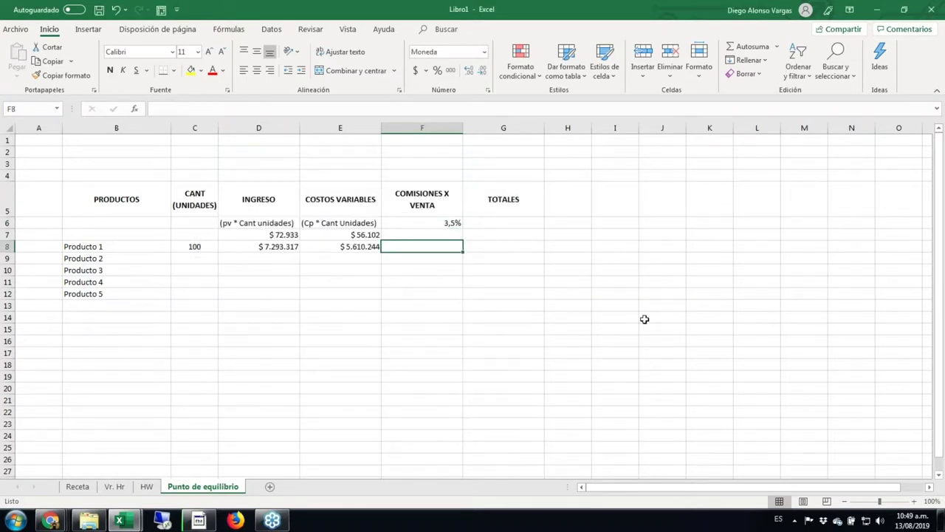
pyautogui.write('=')
pyautogui.press('Left')
pyautogui.press('Left')
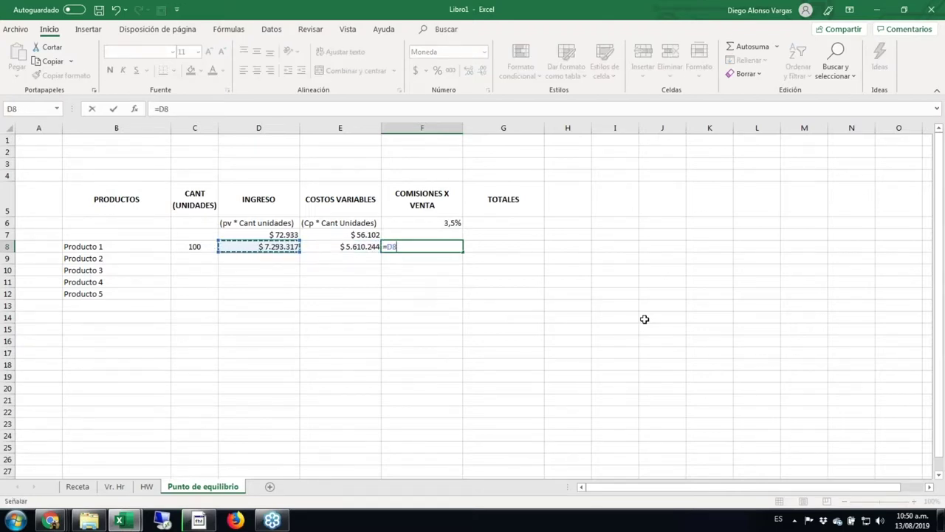
pyautogui.write('*')
pyautogui.press('Up')
pyautogui.press('Up')
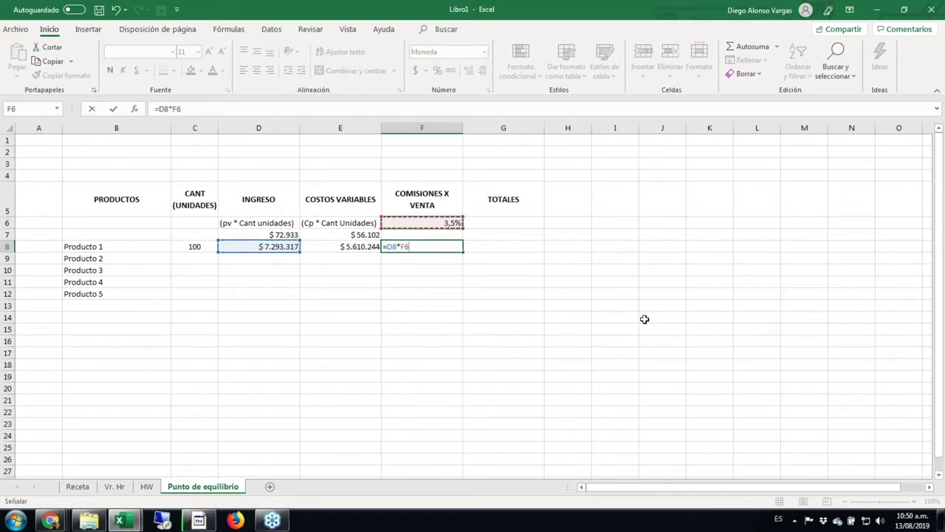
pyautogui.hotkey('ctrl', 'Return')
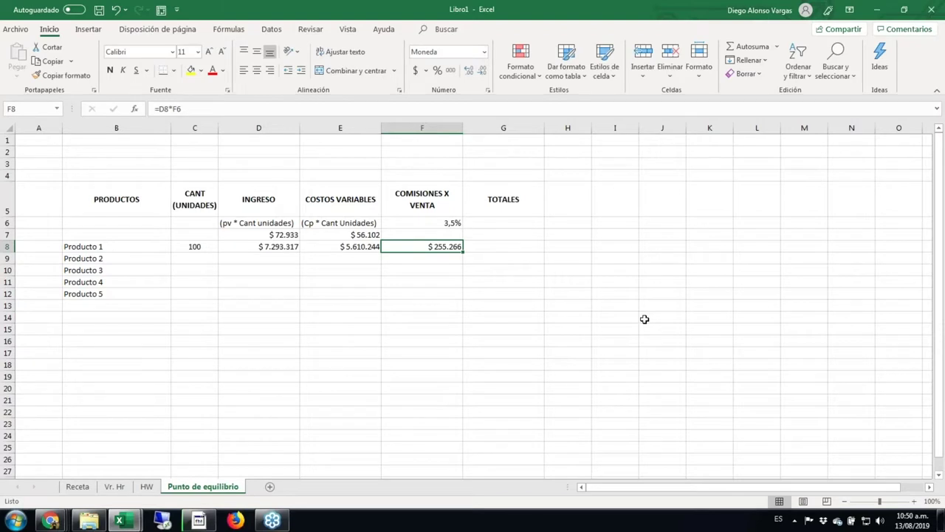
# Calculate the total for Producto 1 in G8 with the formula =D8-E8-F8 and make it bold.
pyautogui.press('Right')
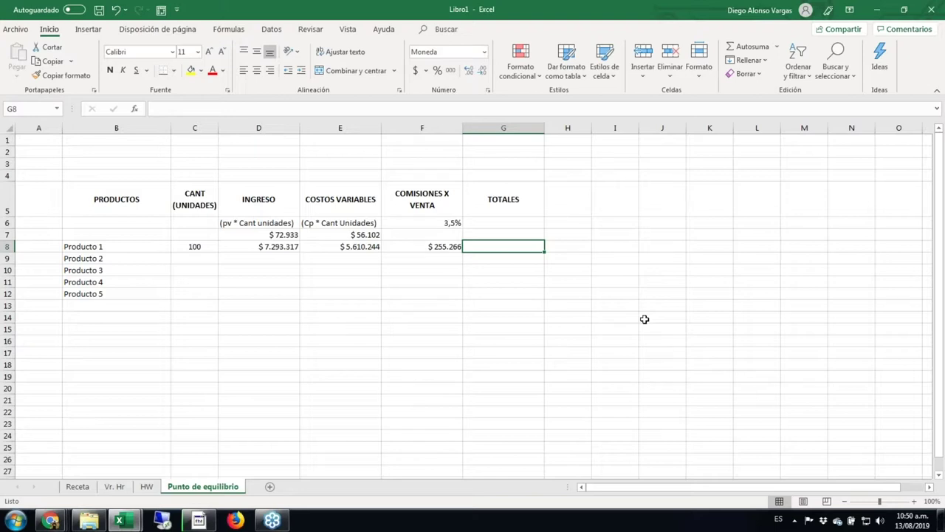
pyautogui.write('=')
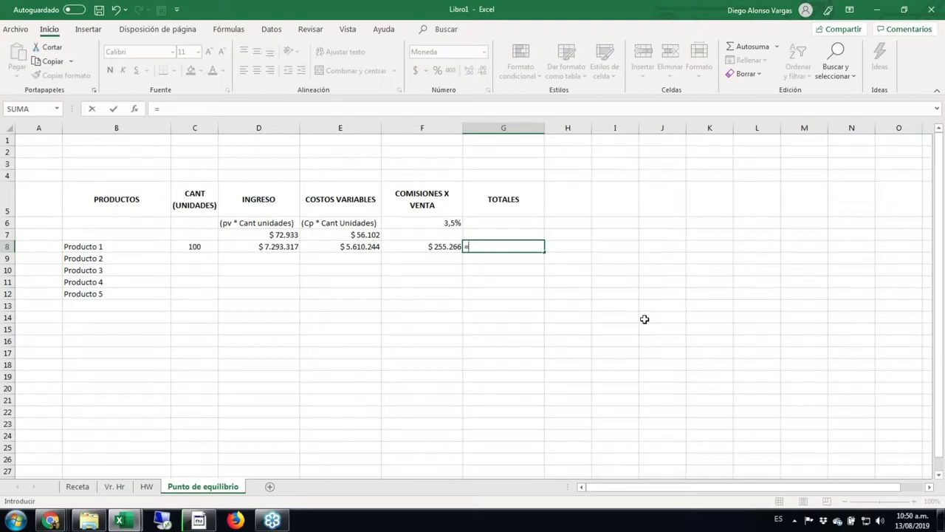
pyautogui.press('Left')
pyautogui.press('Left')
pyautogui.press('Left')
pyautogui.write('-')
pyautogui.press('Left')
pyautogui.press('Left')
pyautogui.write('-')
pyautogui.press('Left')
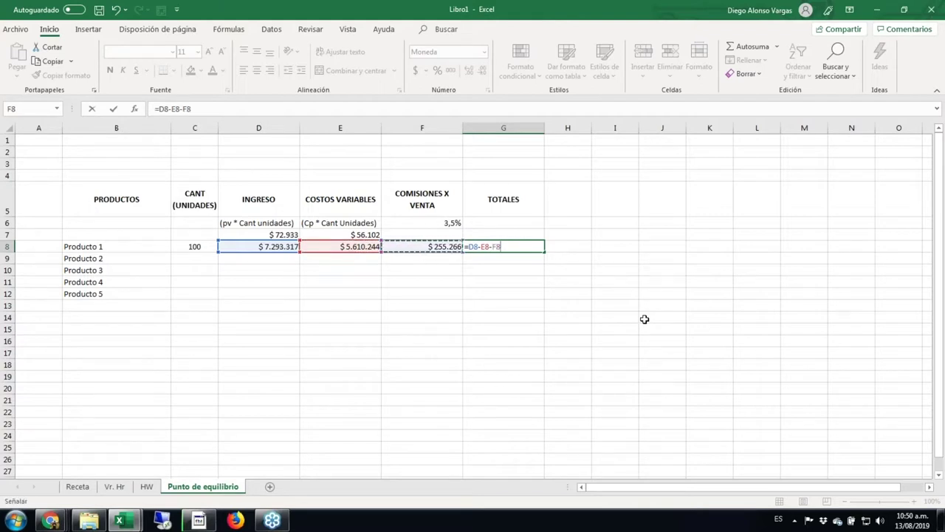
pyautogui.hotkey('ctrl', 'Return')
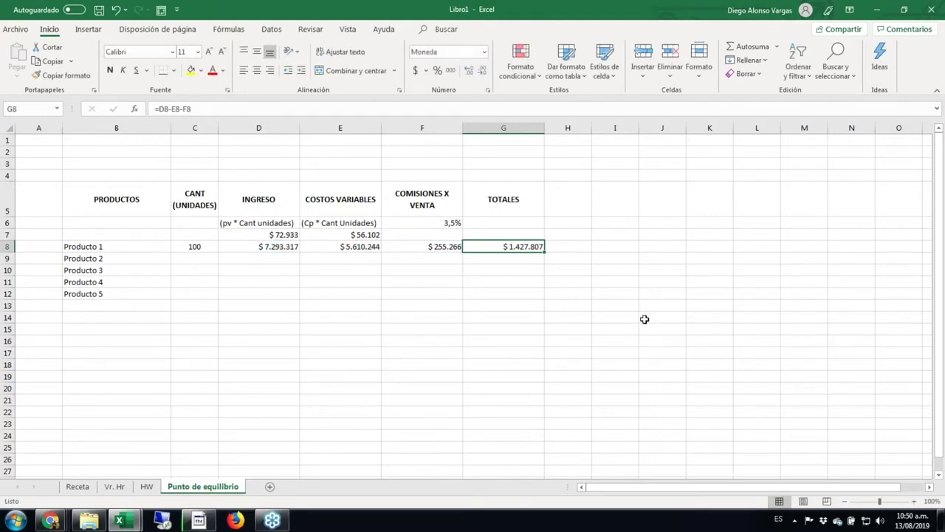
pyautogui.hotkey('ctrl', 'n')
# Add up the TOTALES column in G14 with the formula =SUMA(G8:G12).
pyautogui.press('Down')
pyautogui.press('Down')
pyautogui.press('Down')
pyautogui.press('Down')
pyautogui.press('Down')
pyautogui.press('Down')
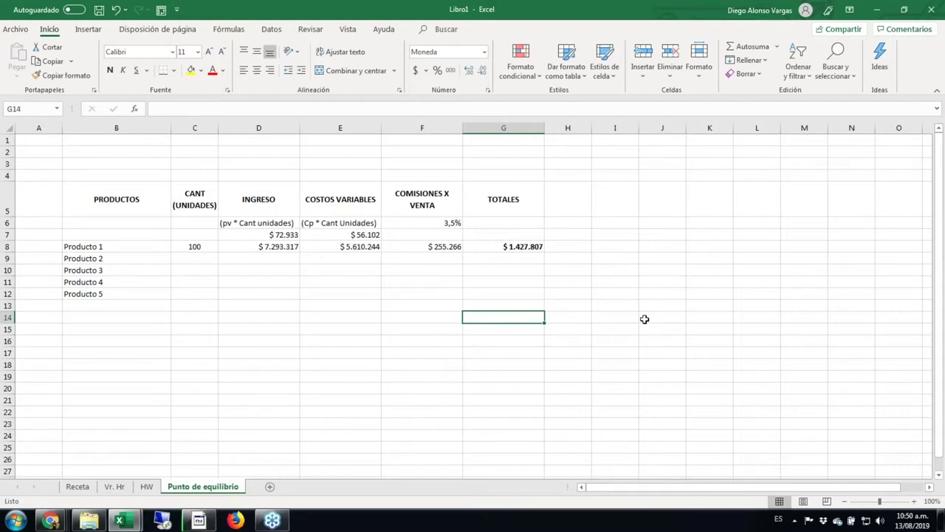
pyautogui.write('=suma')
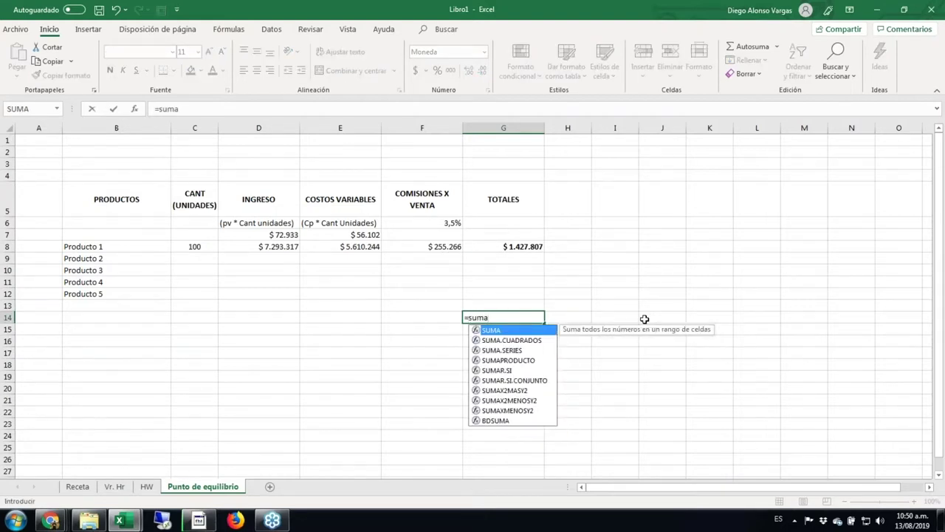
pyautogui.press('Tab')
pyautogui.press('Up')
pyautogui.press('Up')
pyautogui.hotkey('shift', 'Up')
pyautogui.hotkey('shift', 'Up')
pyautogui.hotkey('shift', 'Up')
pyautogui.hotkey('shift', 'Up')
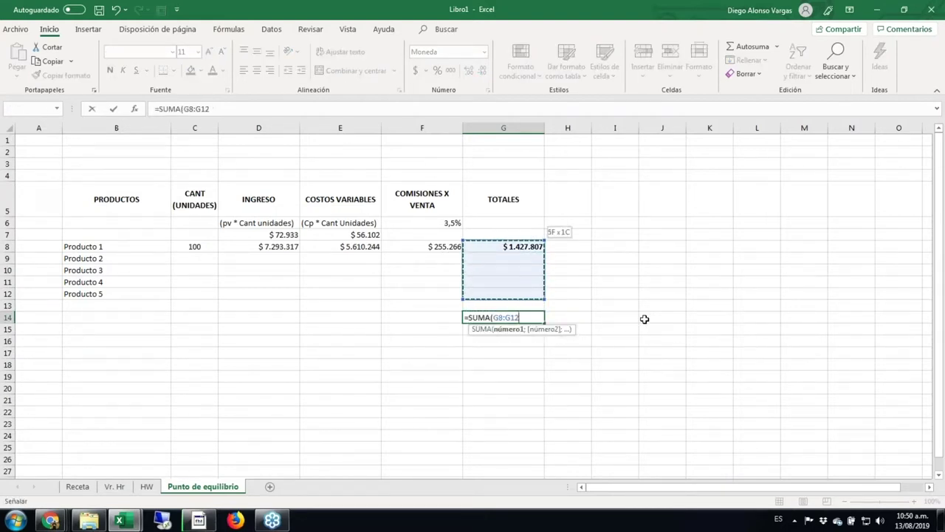
pyautogui.hotkey('ctrl', 'Return')
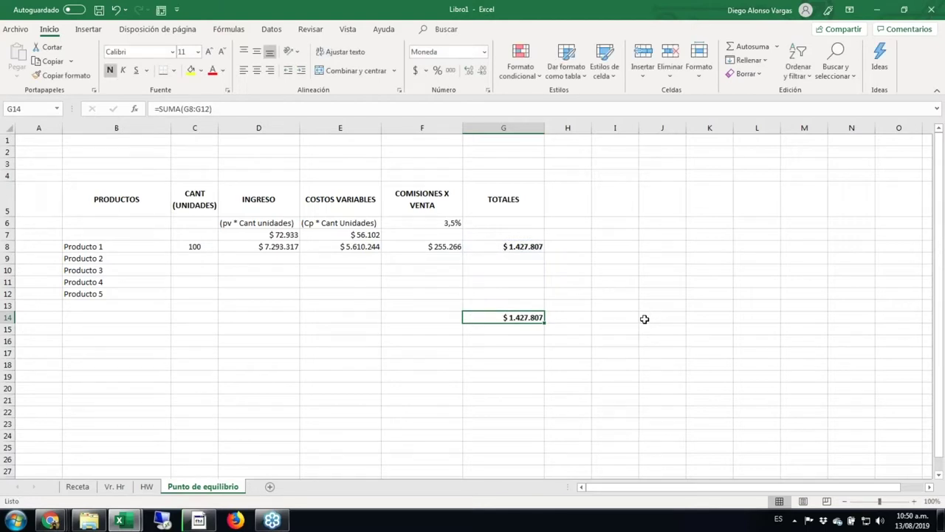
# Enter a quantity of 20 units for Producto 2 in C9.
pyautogui.press('Left')
pyautogui.press('Left')
pyautogui.press('Left')
pyautogui.press('Up')
pyautogui.press('Up')
pyautogui.press('Up')
pyautogui.press('Up')
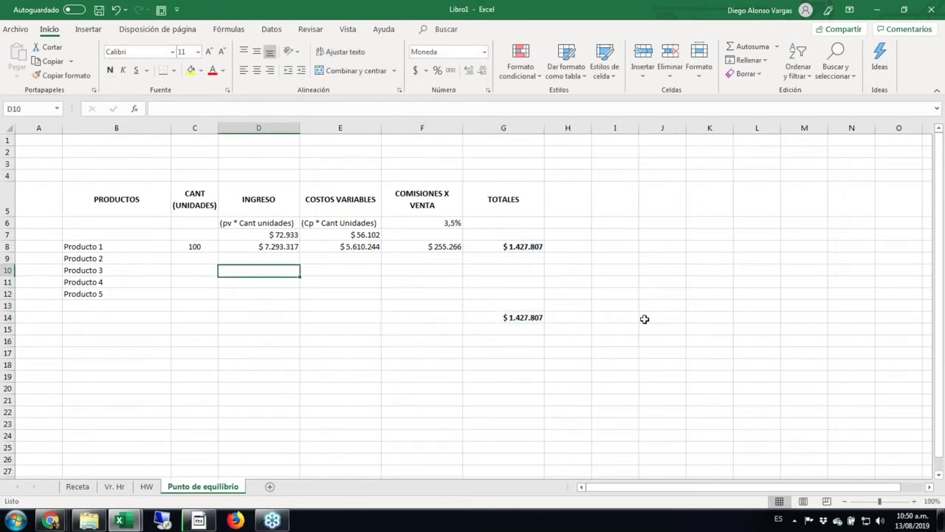
pyautogui.press('Up')
pyautogui.press('Left')
pyautogui.write('20')
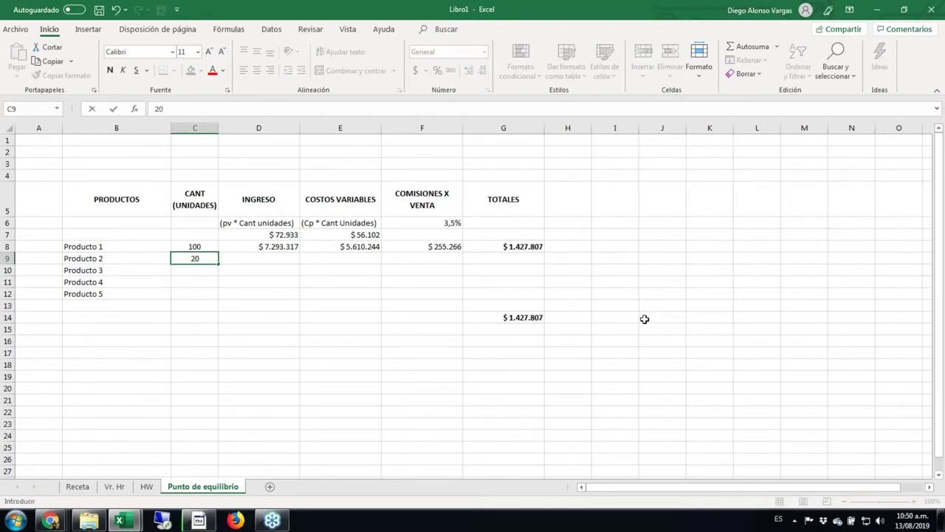
pyautogui.press('Tab')
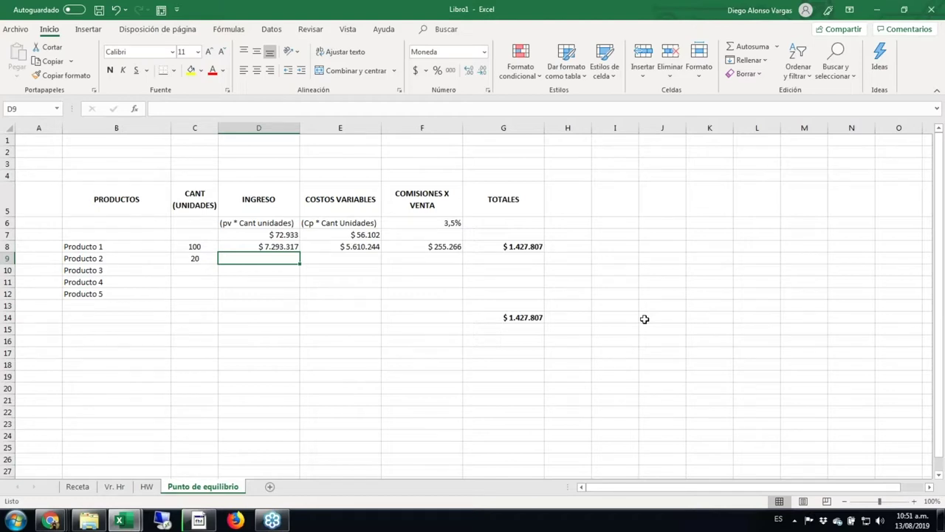
# Calculate the income for Producto 2 in D9 with the formula =C9*20000.
pyautogui.write('=')
pyautogui.press('Left')
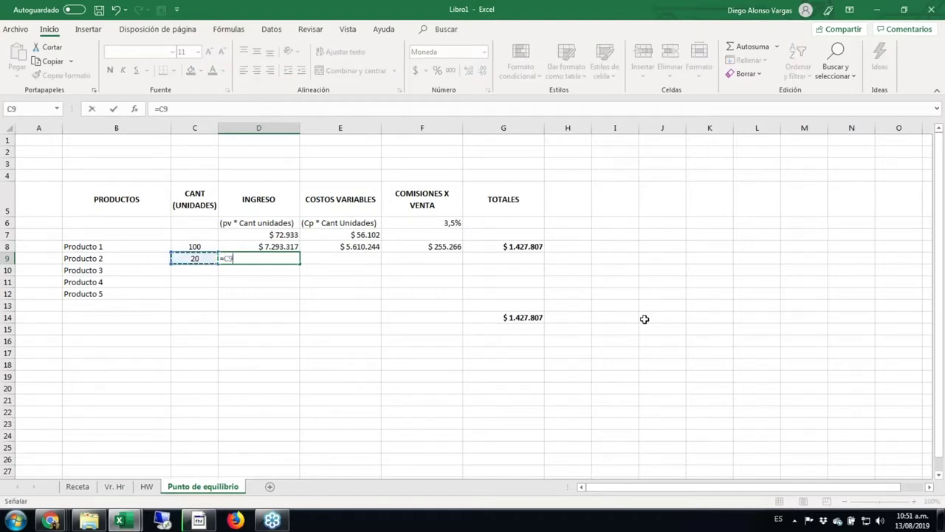
pyautogui.write('*20000')
pyautogui.hotkey('ctrl', 'Return')
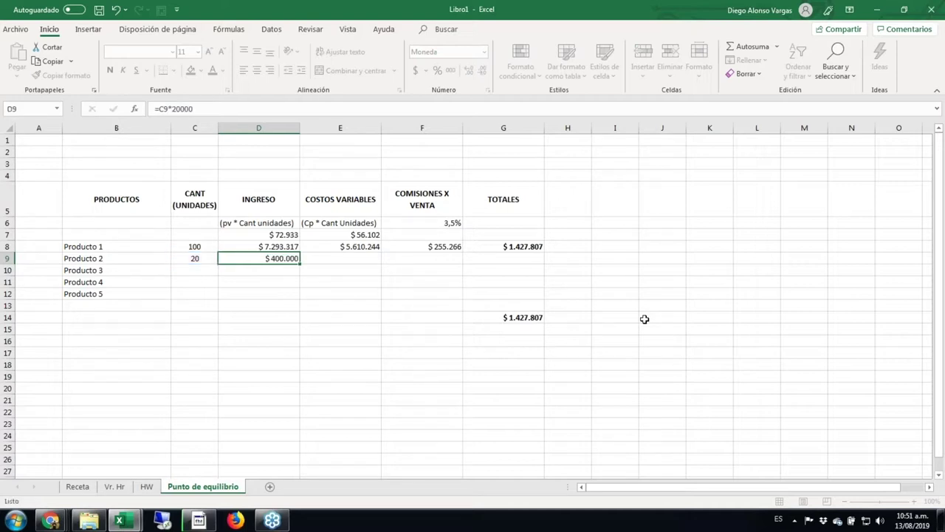
# Calculate the variable costs for Producto 2 in E9 by multiplying the quantity in C9 by 12000.
pyautogui.press('Right')
pyautogui.write('+')
pyautogui.press('Left')
pyautogui.press('Left')
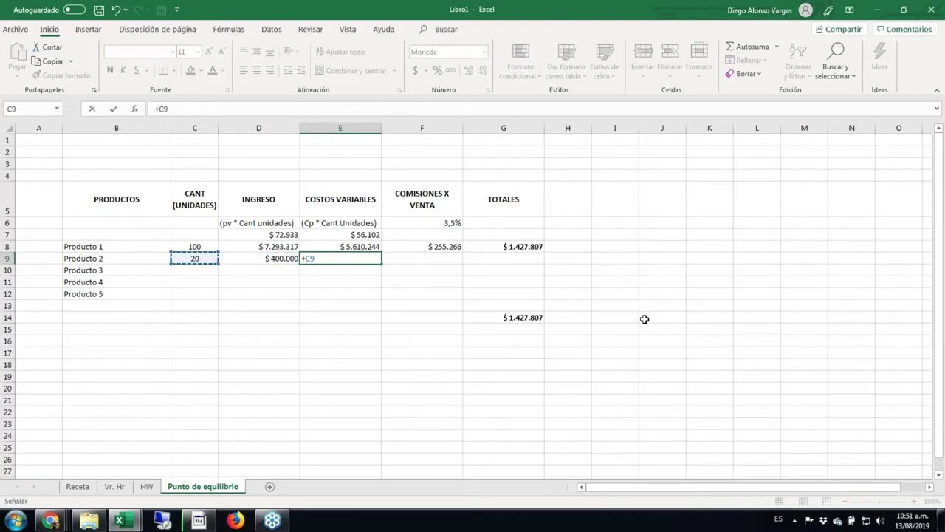
pyautogui.write('*12000')
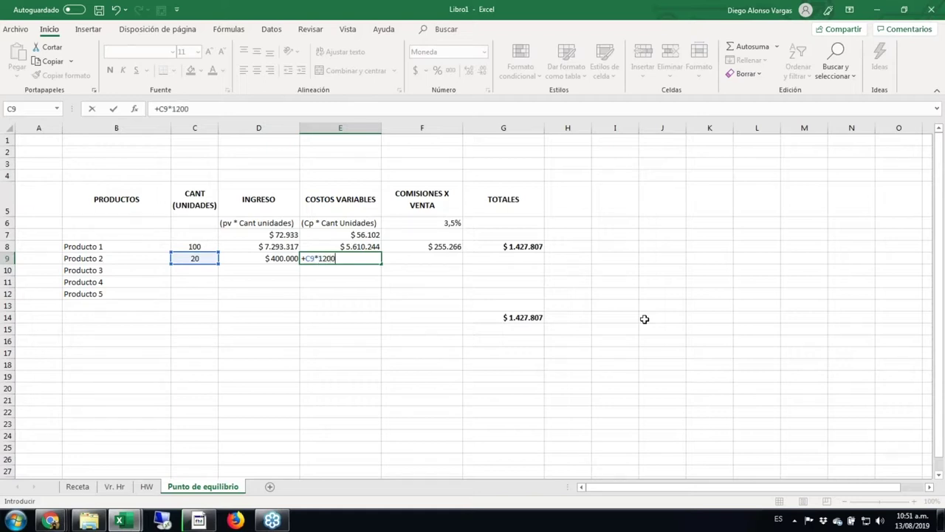
pyautogui.press('Return')
# Calculate the sales commission for Producto 2 in F9 by multiplying D9 by the rate in F6.
pyautogui.press('Right')
pyautogui.write('+')
pyautogui.press('Left')
pyautogui.press('Left')
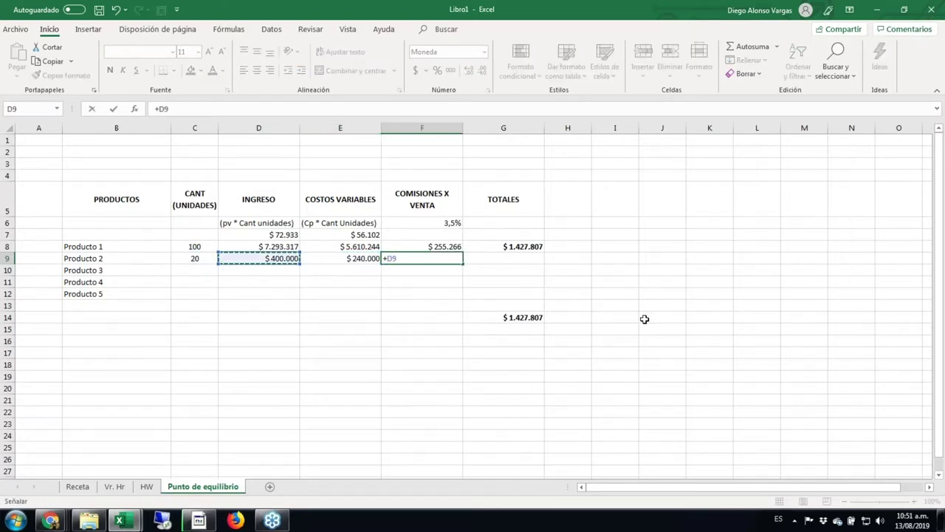
pyautogui.write('*')
pyautogui.press('Up')
pyautogui.press('Up')
pyautogui.press('Up')
pyautogui.hotkey('ctrl', 'Return')
# Copy the Producto 1 total formula from G8 into G9 for Producto 2.
pyautogui.press('Right')
pyautogui.press('Up')
pyautogui.hotkey('ctrl', 'c')
pyautogui.press('Down')
pyautogui.press('Return')
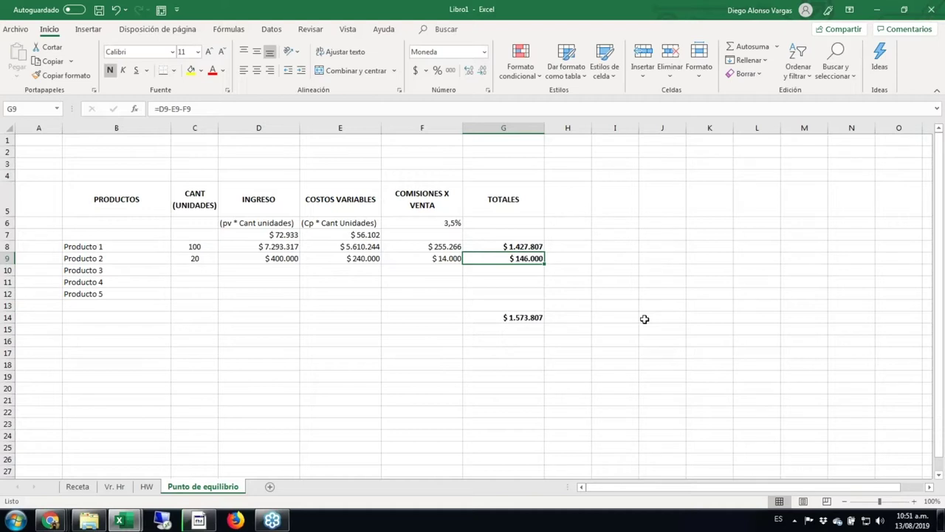
# Add a thick top border to the grand total cell G14.
pyautogui.press('Down')
pyautogui.press('Down')
pyautogui.press('Down')
pyautogui.press('Down')
pyautogui.press('Down')
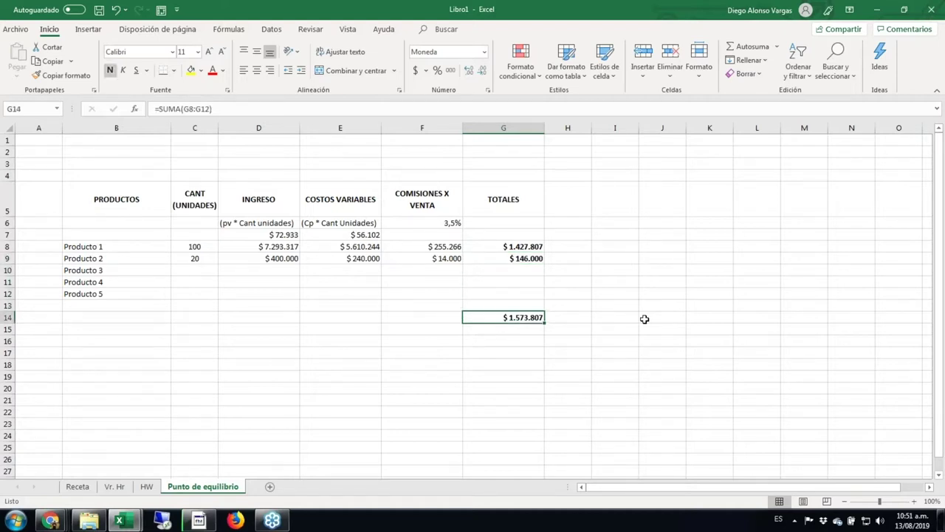
pyautogui.hotkey('ctrl', '1')
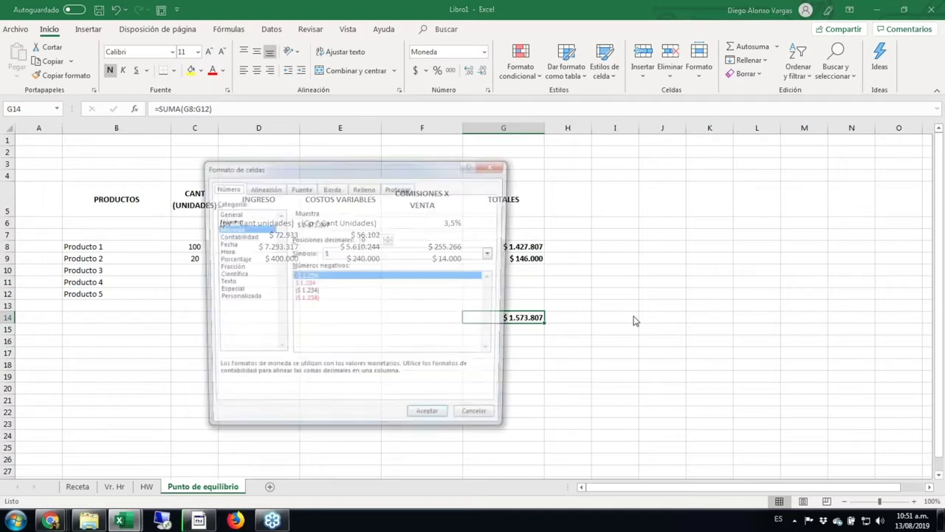
pyautogui.click(340, 191)
pyautogui.click(274, 281)
pyautogui.click(315, 266)
pyautogui.click(432, 420)
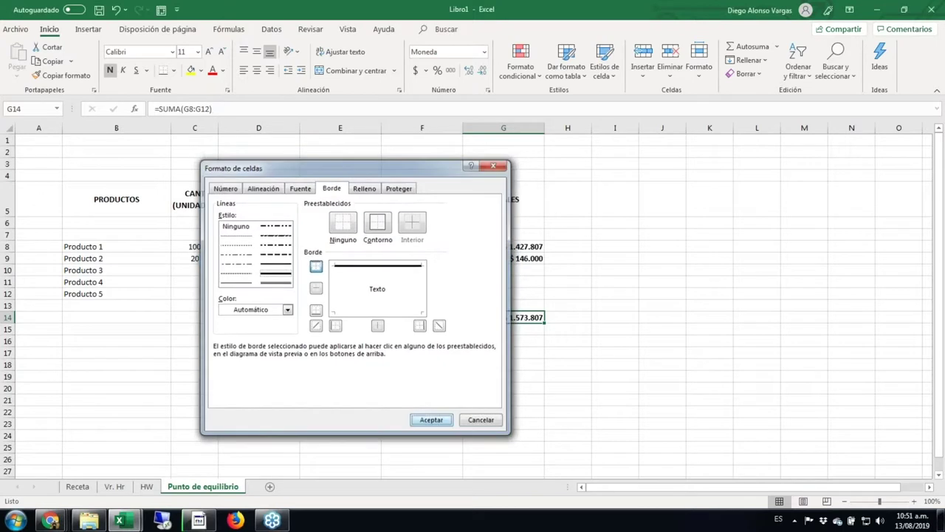
# Enter the label COSTOS FIJOS in B16 and make it bold.
pyautogui.click(523, 340)
pyautogui.press('Left')
pyautogui.press('Left')
pyautogui.press('Left')
pyautogui.press('Left')
pyautogui.press('Left')
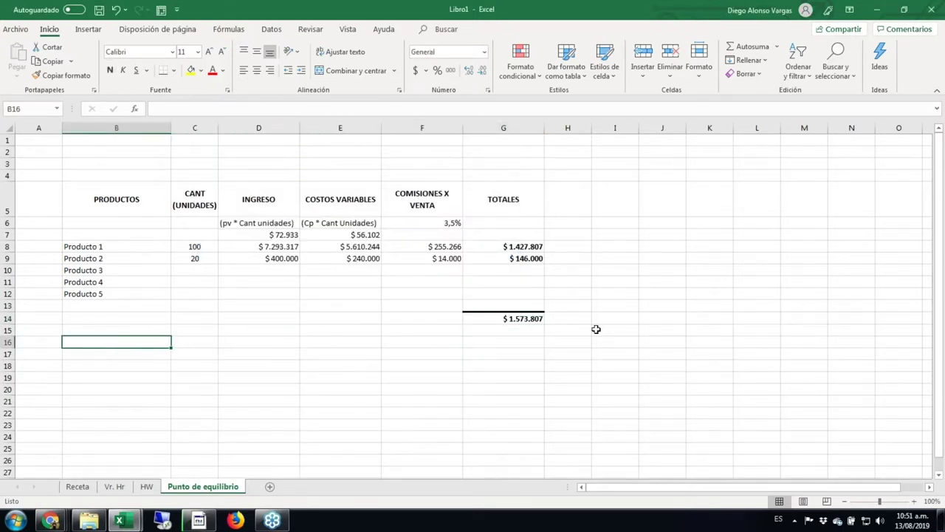
pyautogui.write('COS')
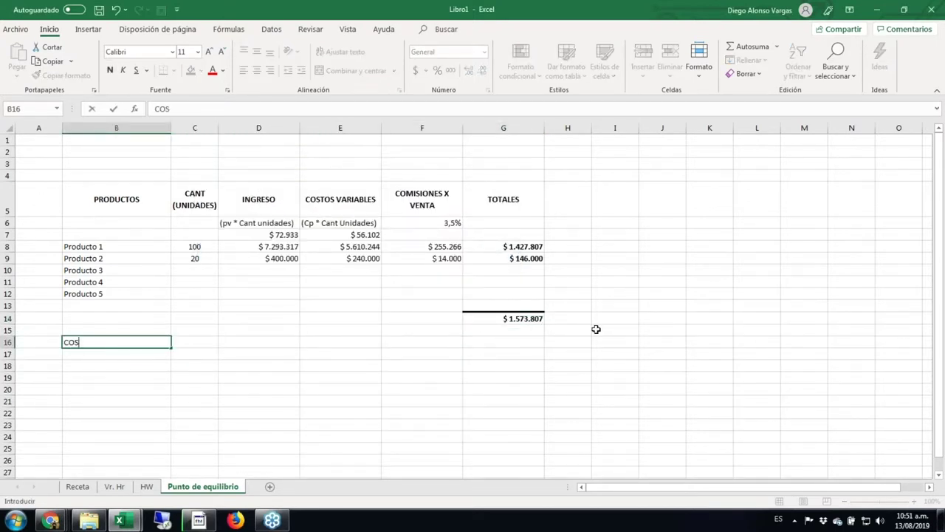
pyautogui.write('TOS FIJOS')
pyautogui.hotkey('ctrl', 'Return')
pyautogui.hotkey('ctrl', 'n')
# Link G16 to the total fixed expenses on the HW sheet with the formula =HW!C11.
pyautogui.press('Right')
pyautogui.press('Right')
pyautogui.press('Right')
pyautogui.press('Right')
pyautogui.press('Right')
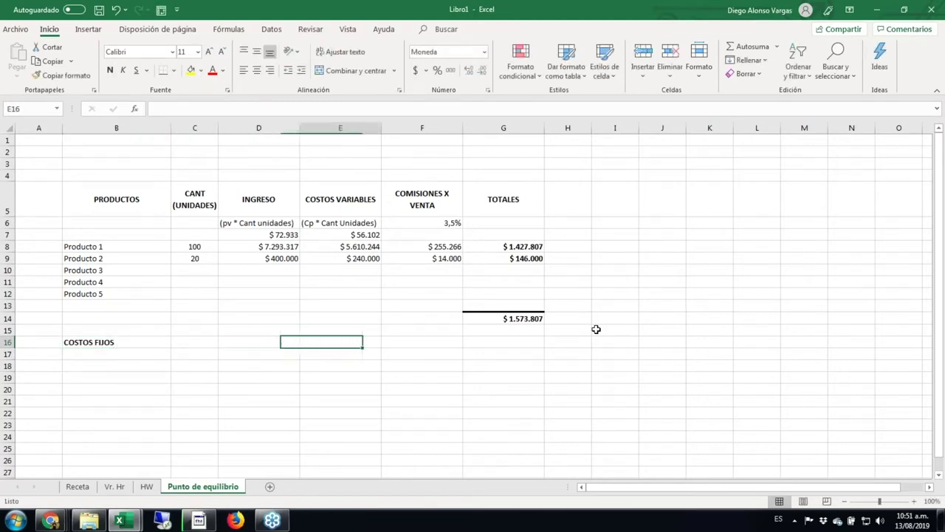
pyautogui.write('+')
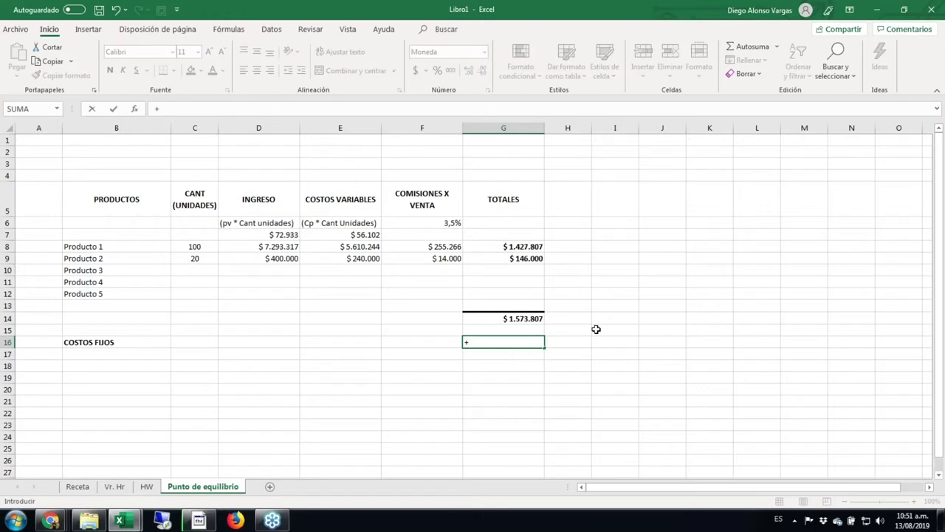
pyautogui.press('Escape')
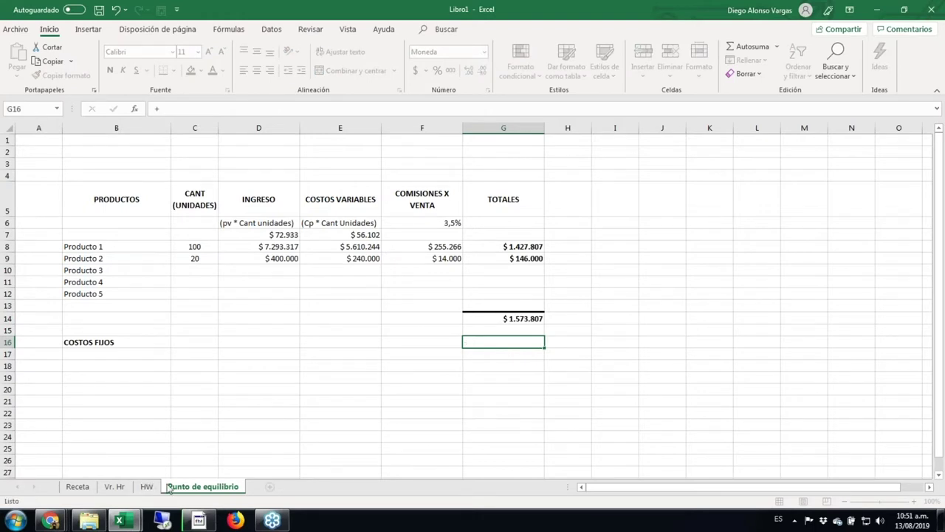
pyautogui.write('=')
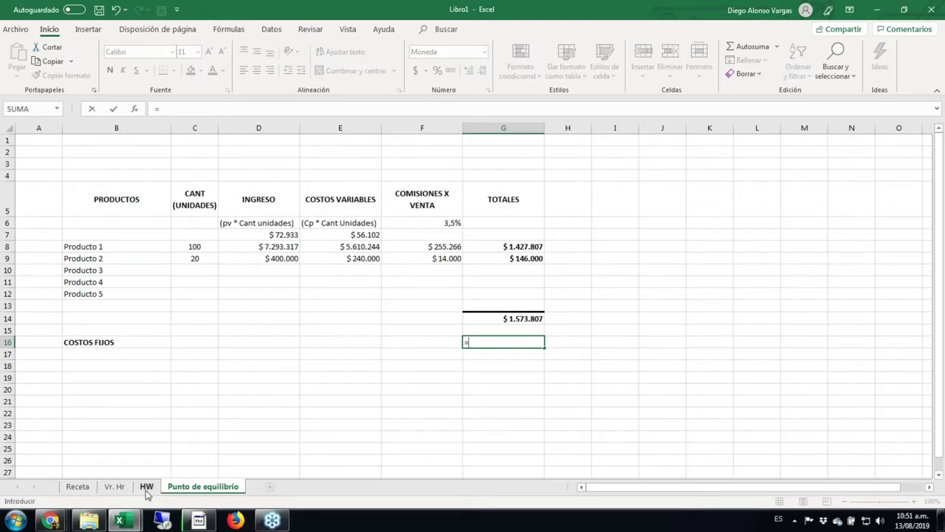
pyautogui.click(147, 488)
pyautogui.click(220, 259)
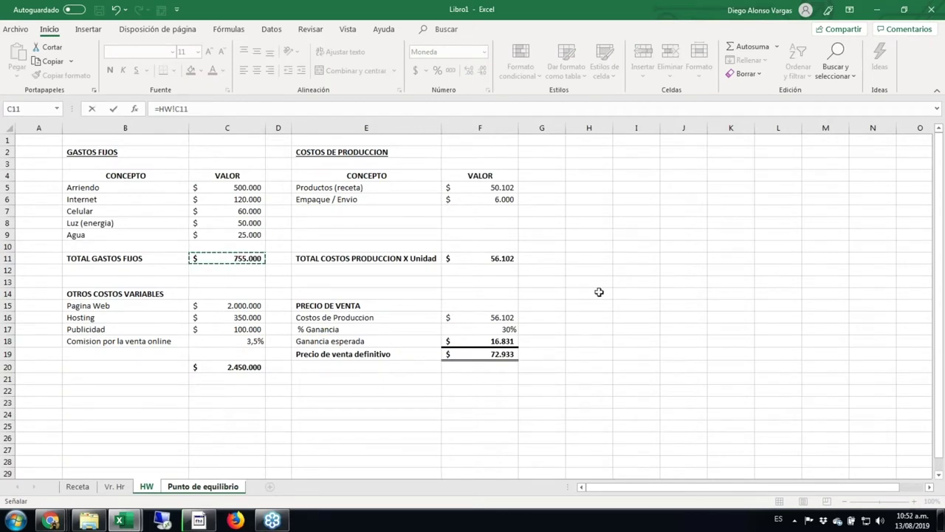
pyautogui.press('Return')
# Enter the label COSTOS VARIABLES in B17 and make it bold.
pyautogui.press('Down')
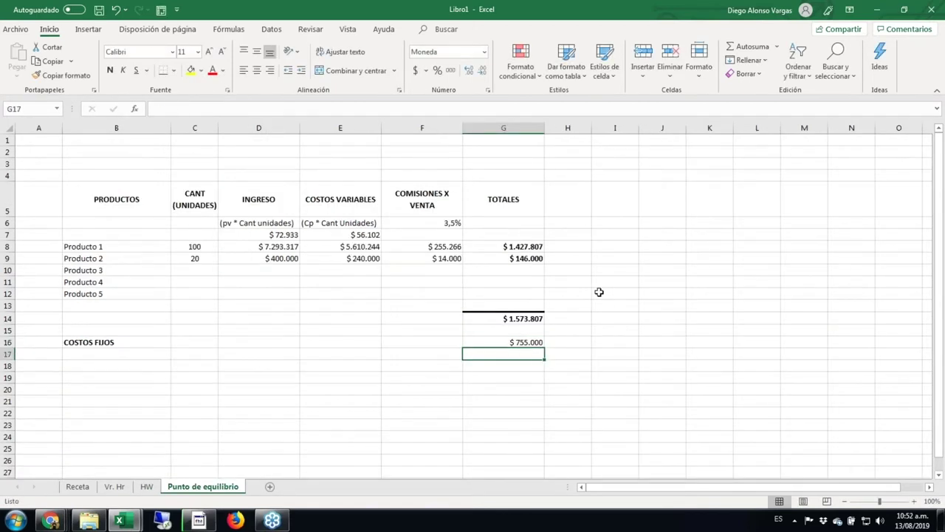
pyautogui.press('Left')
pyautogui.press('Left')
pyautogui.press('Left')
pyautogui.press('Left')
pyautogui.press('Left')
pyautogui.write('C')
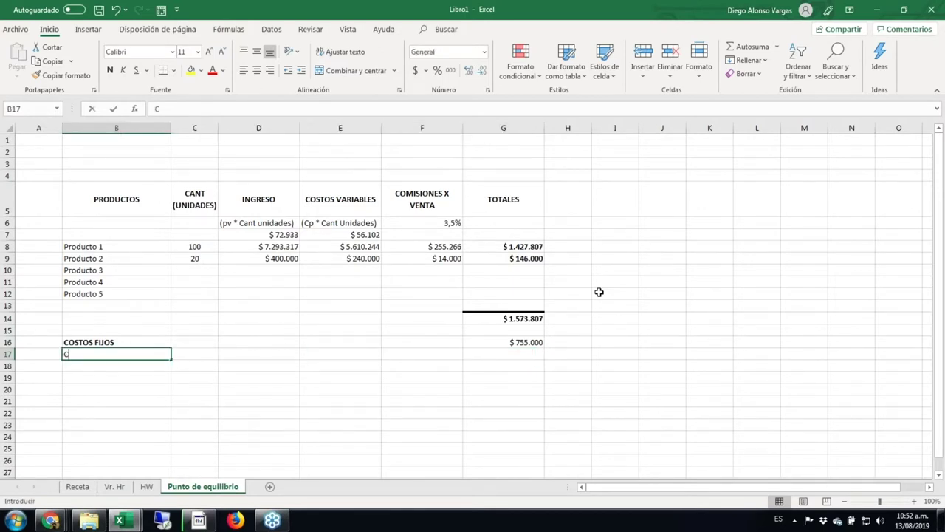
pyautogui.write('OSTOS VARIAB')
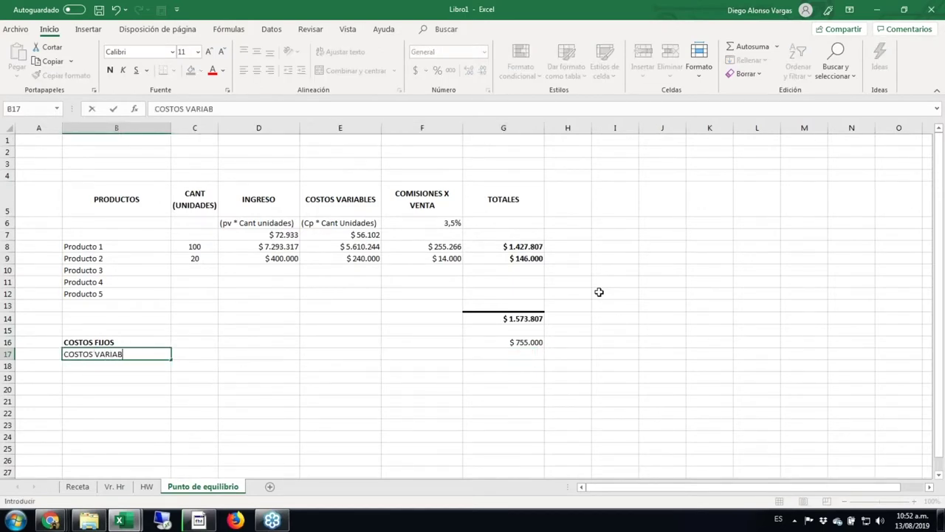
pyautogui.write('LES')
pyautogui.hotkey('ctrl', 'Return')
pyautogui.hotkey('ctrl', 'n')
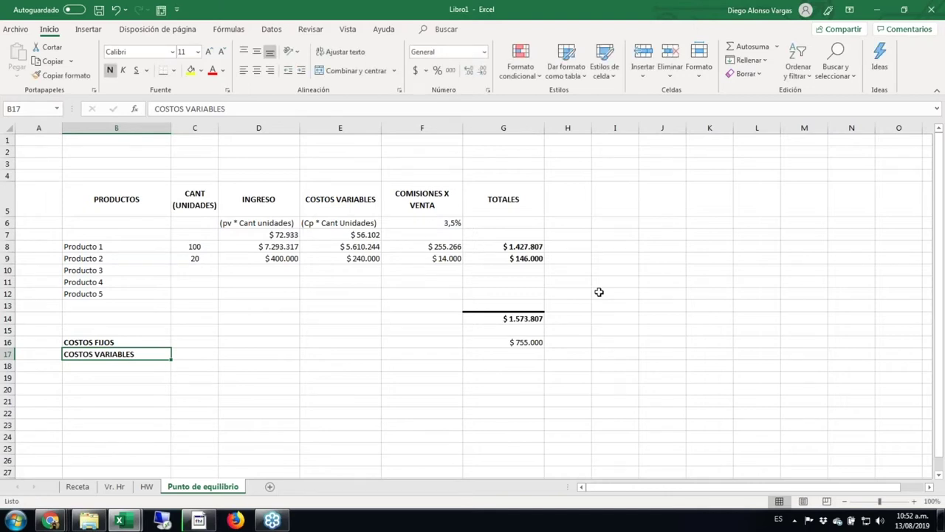
# Calculate the monthly web page and hosting cost in G17 with the formula =(HW!C15+HW!C16)/12.
pyautogui.press('Right')
pyautogui.press('Right')
pyautogui.press('Right')
pyautogui.press('Right')
pyautogui.press('Right')
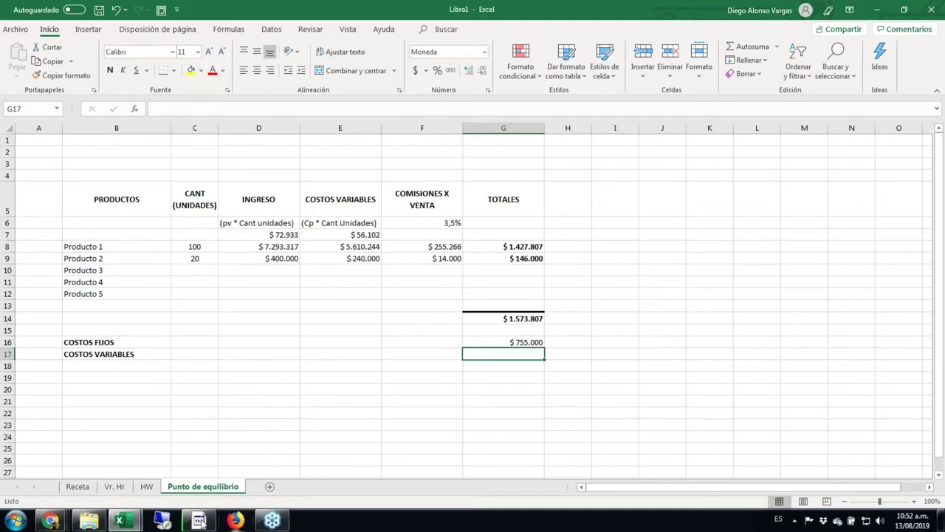
pyautogui.click(146, 487)
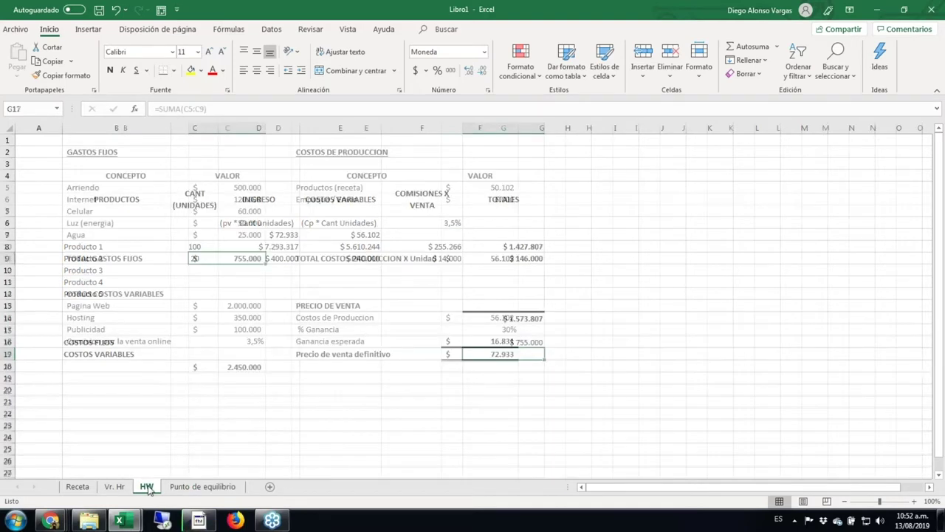
pyautogui.click(224, 304)
pyautogui.click(231, 314)
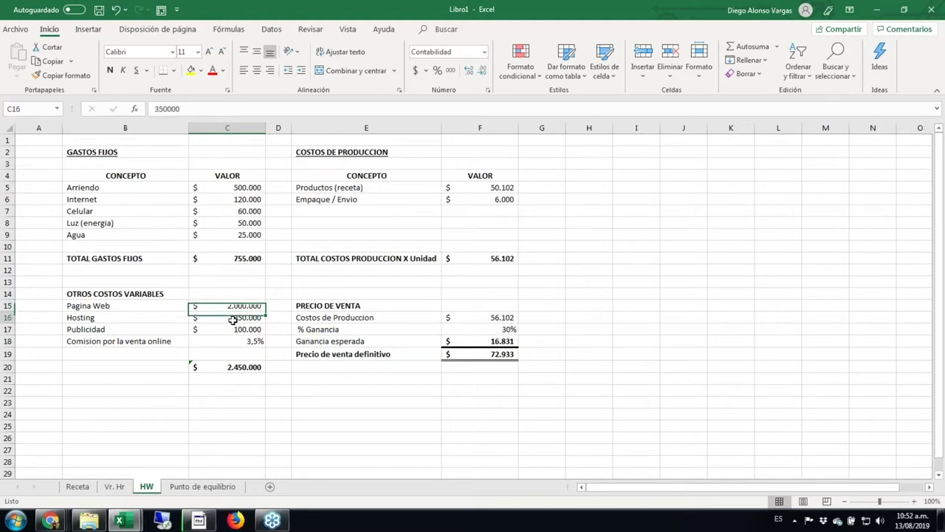
pyautogui.click(216, 488)
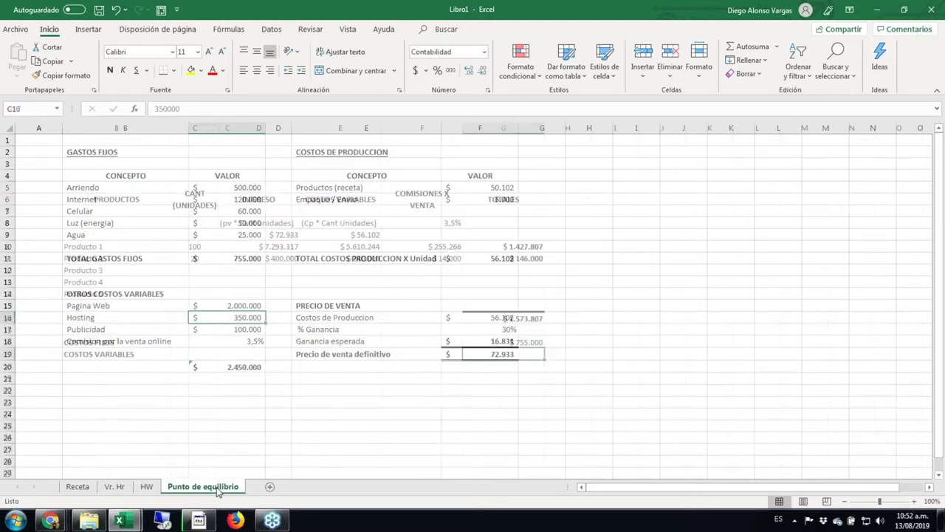
pyautogui.write('=(')
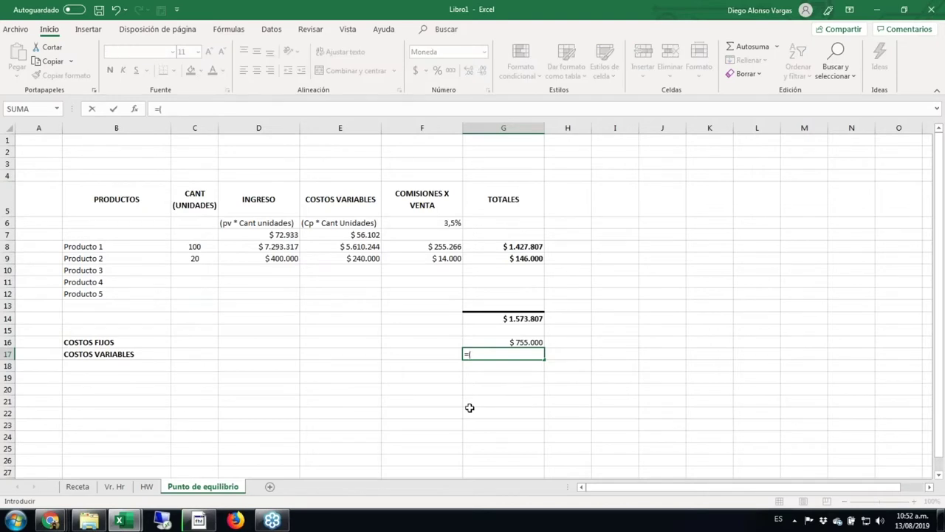
pyautogui.click(146, 487)
pyautogui.click(220, 306)
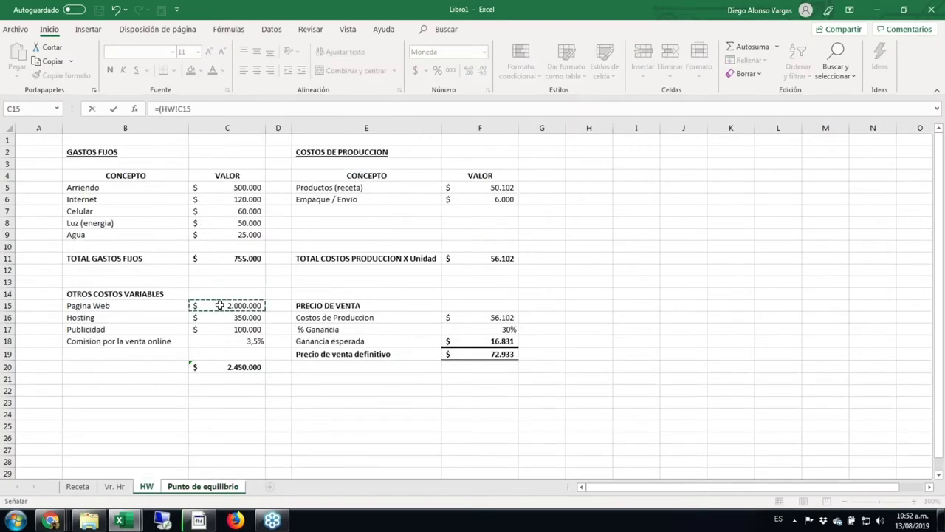
pyautogui.write('+')
pyautogui.click(229, 316)
pyautogui.write(')/12')
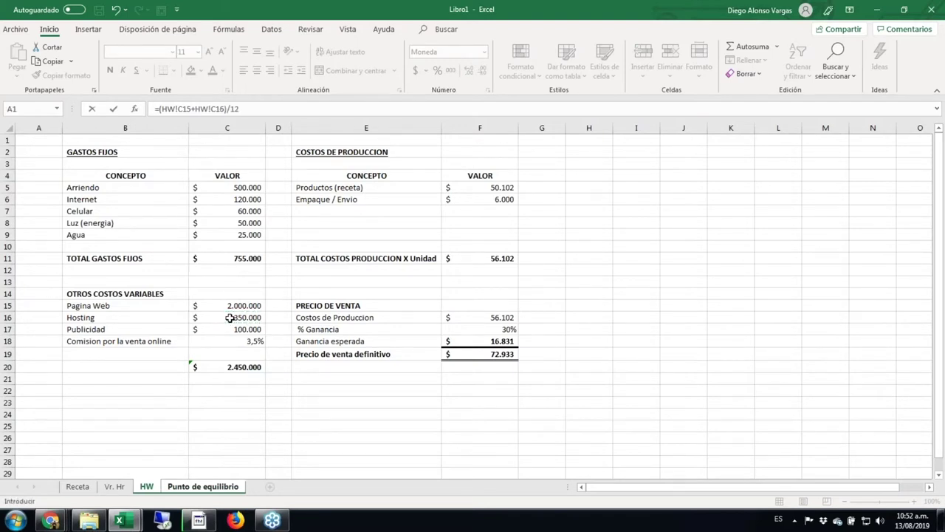
pyautogui.press('Return')
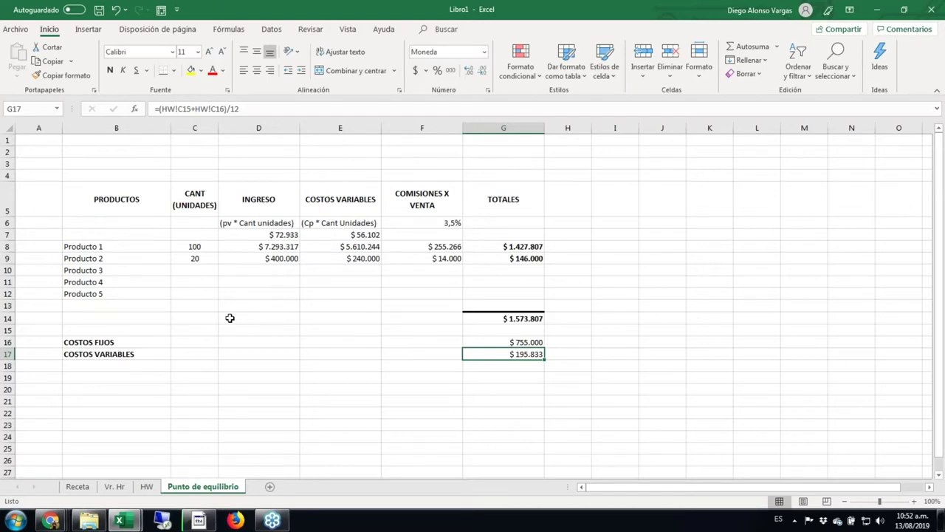
# Enter the label COSTOS PUBLICIDAD in B18.
pyautogui.press('Down')
pyautogui.press('Left')
pyautogui.press('Left')
pyautogui.press('Left')
pyautogui.press('Left')
pyautogui.press('Left')
pyautogui.write('COSTO')
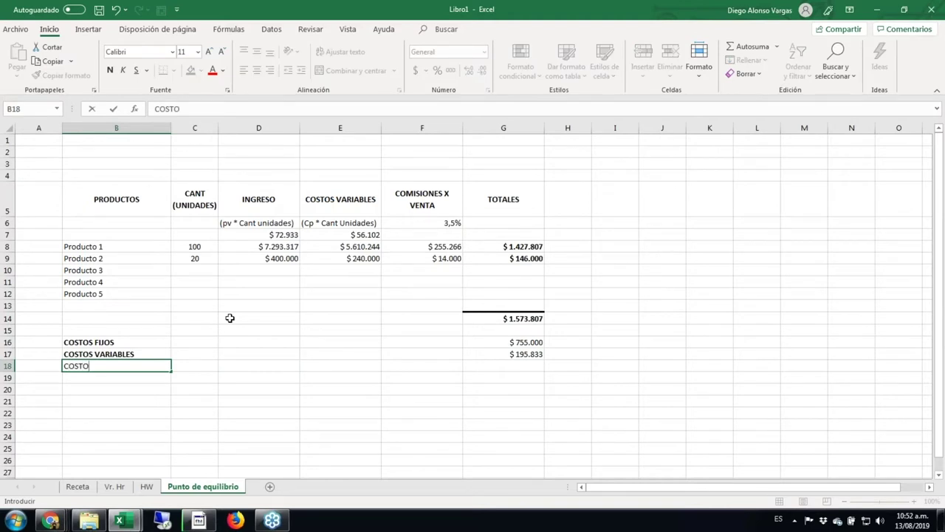
pyautogui.write('S PUBLICIDAD')
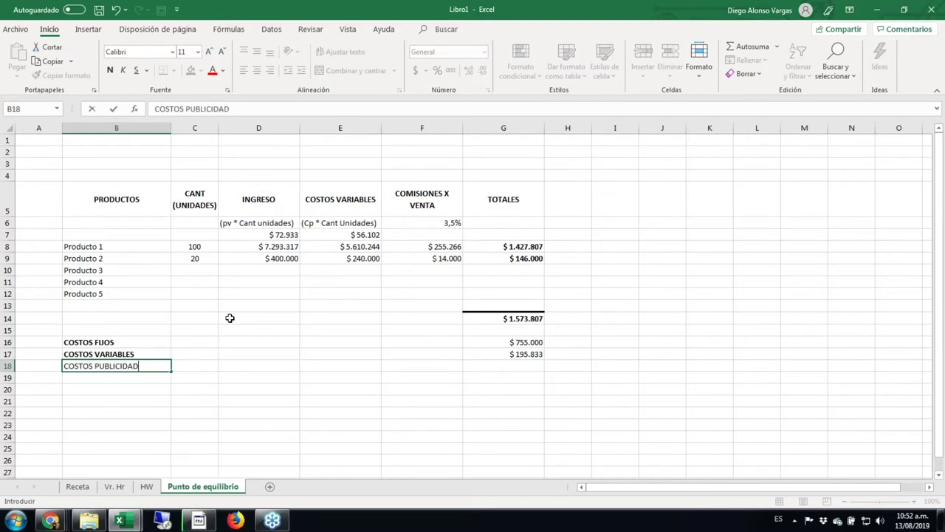
# Link G18 to the advertising cost on the HW sheet with the formula =HW!C17.
pyautogui.press('Right')
pyautogui.press('Right')
pyautogui.press('Right')
pyautogui.press('Right')
pyautogui.press('Right')
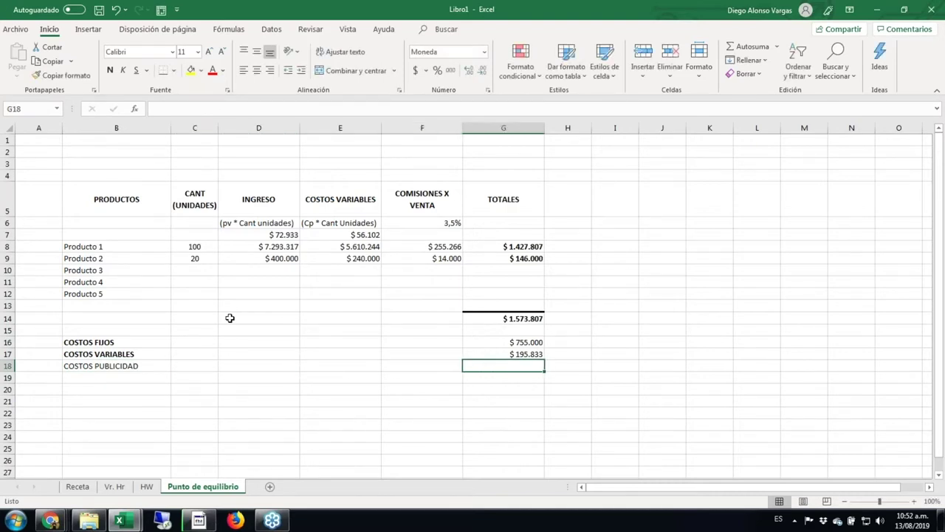
pyautogui.write('=')
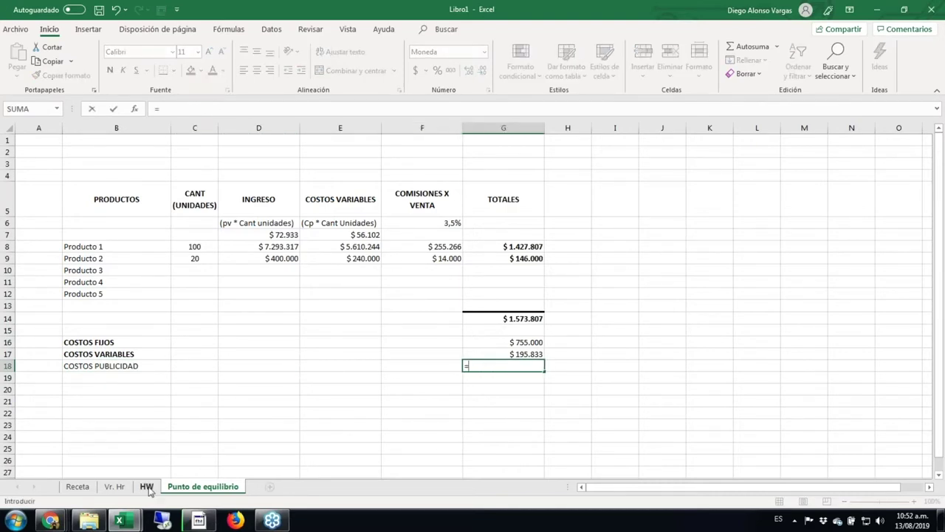
pyautogui.click(146, 486)
pyautogui.click(234, 332)
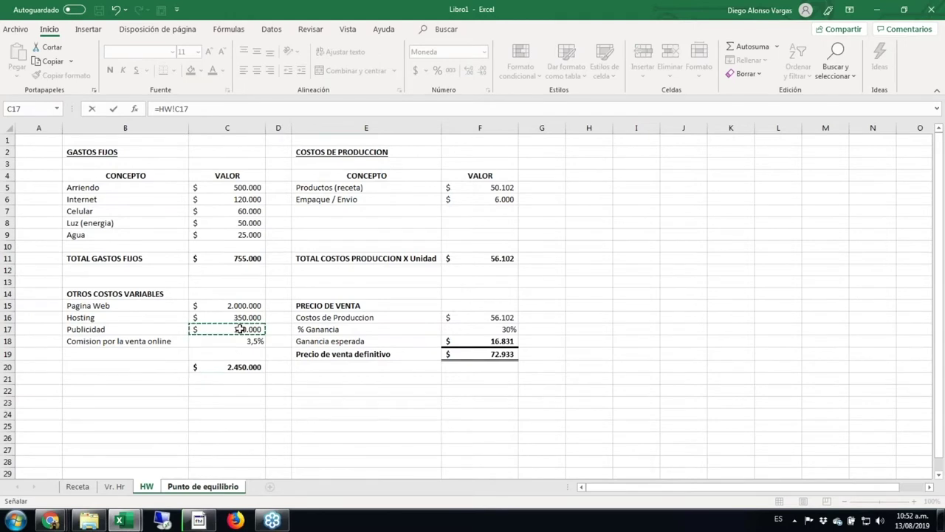
pyautogui.press('Return')
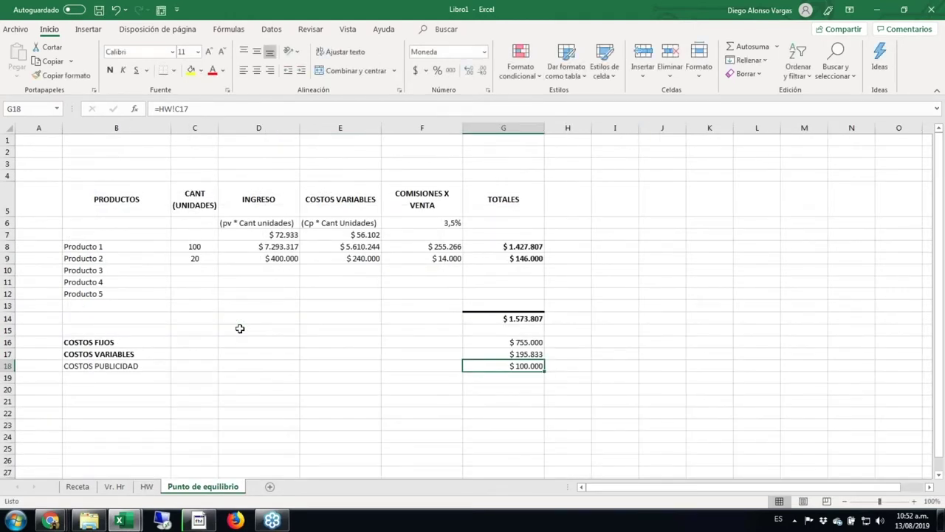
# Enter the label TOTAL GASTOS Y COSTOS FIJOS + VARIABLES in B20 and make it bold.
pyautogui.press('Down')
pyautogui.press('Down')
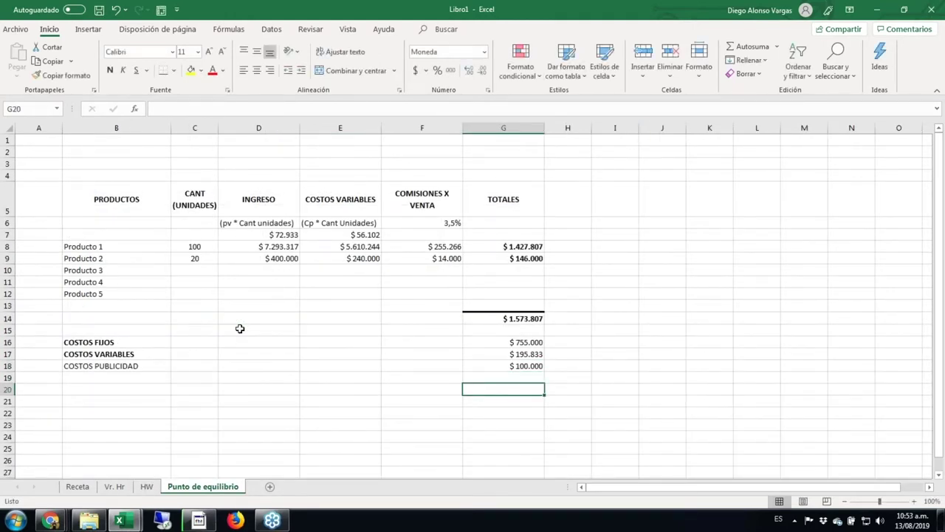
pyautogui.press('Left')
pyautogui.press('Left')
pyautogui.press('Left')
pyautogui.press('Right')
pyautogui.press('Left')
pyautogui.press('Left')
pyautogui.press('Left')
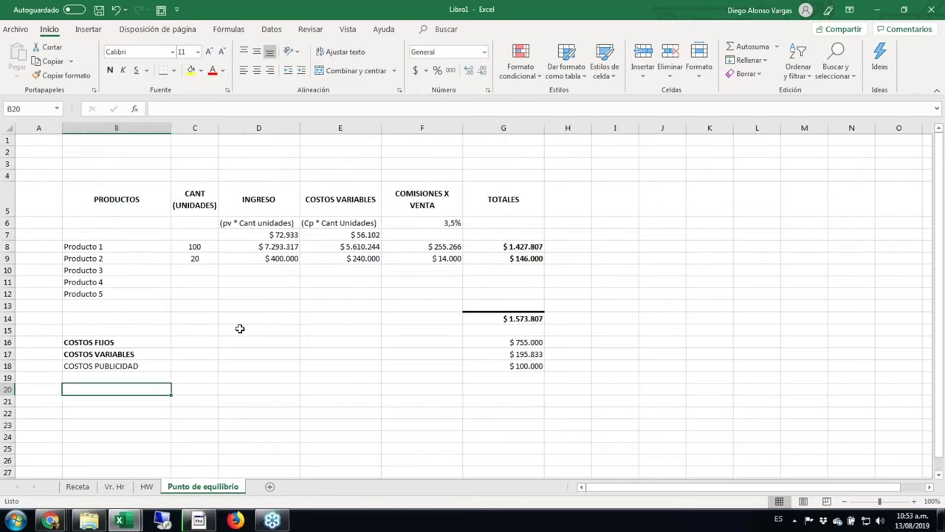
pyautogui.write('TOTAL GASTOS Y COSTOS FIJOS')
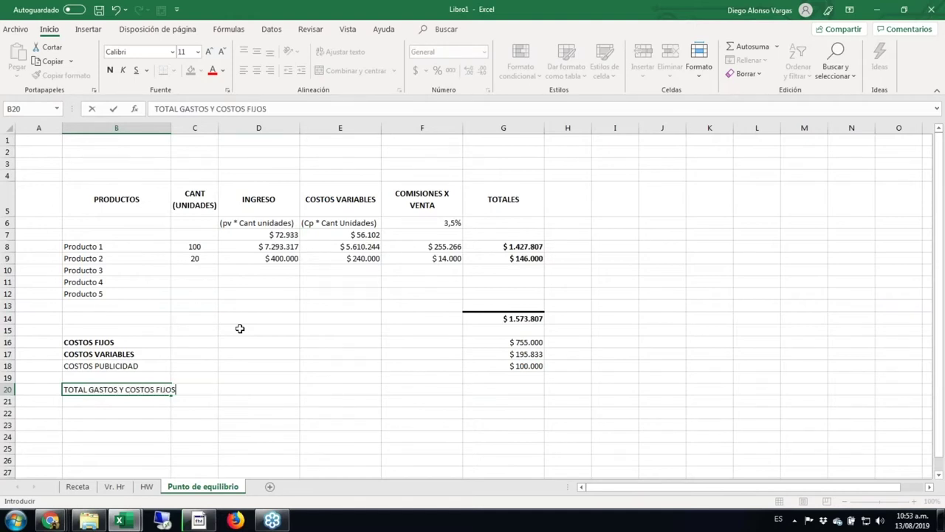
pyautogui.write(' + VARIABLES')
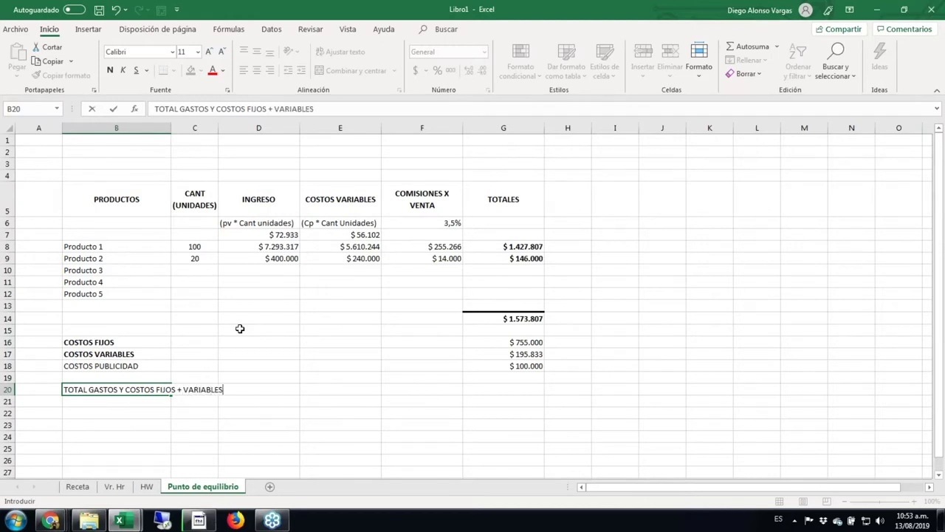
pyautogui.hotkey('ctrl', 'Return')
pyautogui.hotkey('ctrl', 'n')
# Total the fixed, variable and advertising costs in G20 with the formula =SUMA(G16:G18).
pyautogui.press('Right')
pyautogui.press('Right')
pyautogui.press('Right')
pyautogui.press('Right')
pyautogui.press('Right')
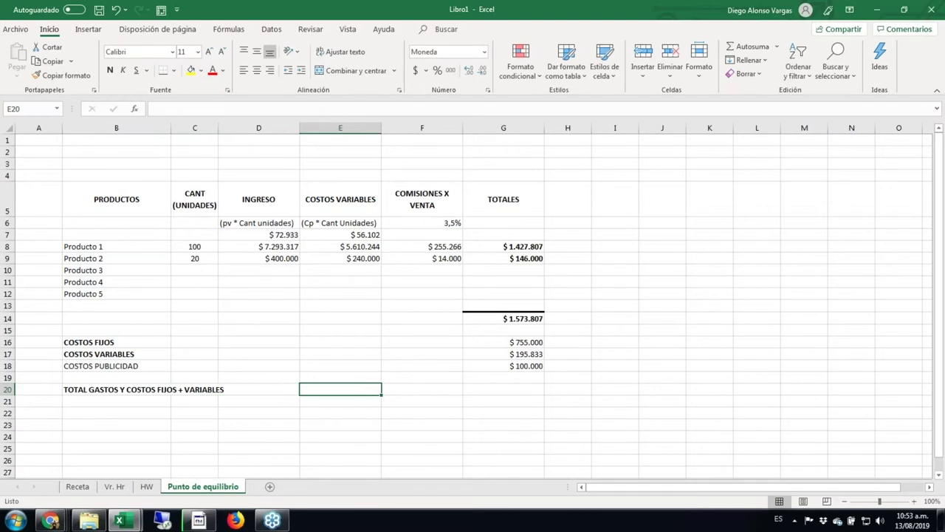
pyautogui.write('=SUMA(')
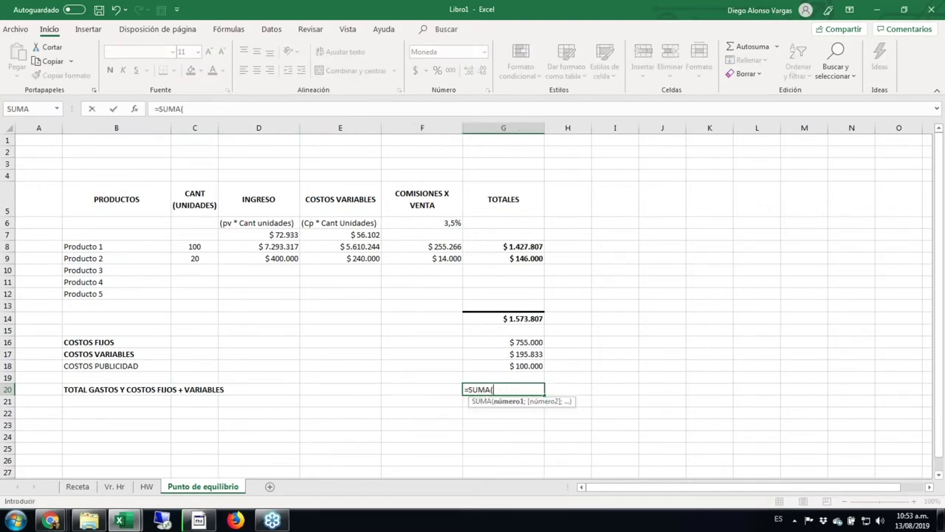
pyautogui.press('Up')
pyautogui.press('Up')
pyautogui.hotkey('shift', 'Up')
pyautogui.hotkey('shift', 'Up')
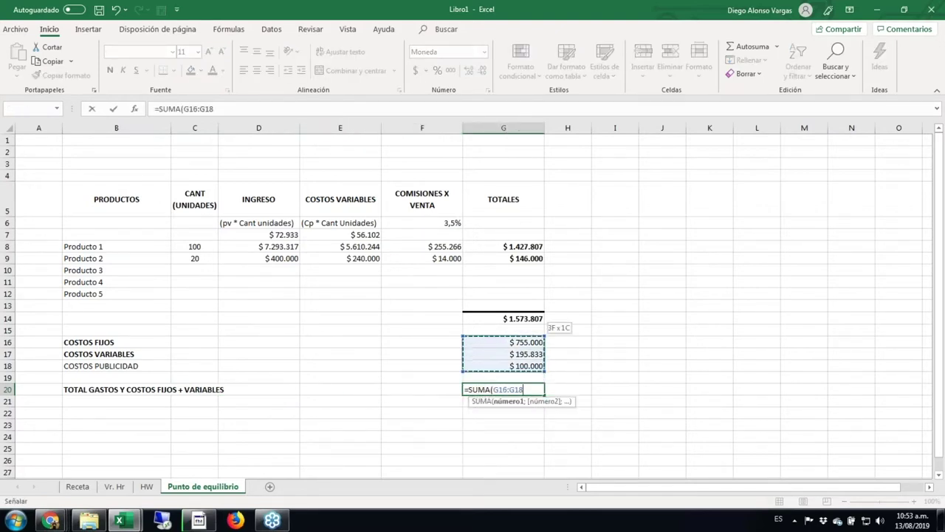
pyautogui.hotkey('ctrl', 'Return')
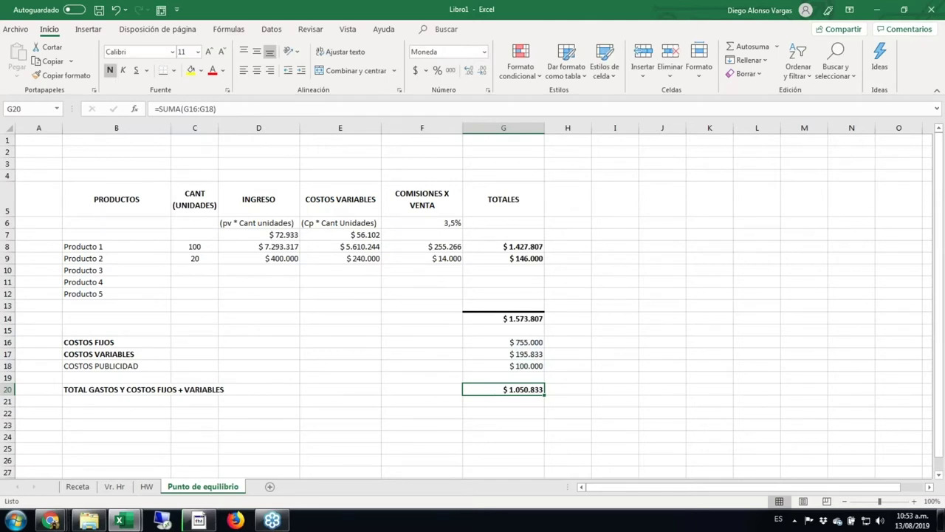
# Label the product total row UTILIDAD BRUTA in B14 and make the label bold.
pyautogui.press('Down')
pyautogui.press('Down')
pyautogui.press('Up')
pyautogui.press('Up')
pyautogui.press('Up')
pyautogui.press('Up')
pyautogui.press('Up')
pyautogui.press('Up')
pyautogui.press('Up')
pyautogui.press('Up')
pyautogui.press('Left')
pyautogui.press('Left')
pyautogui.press('Left')
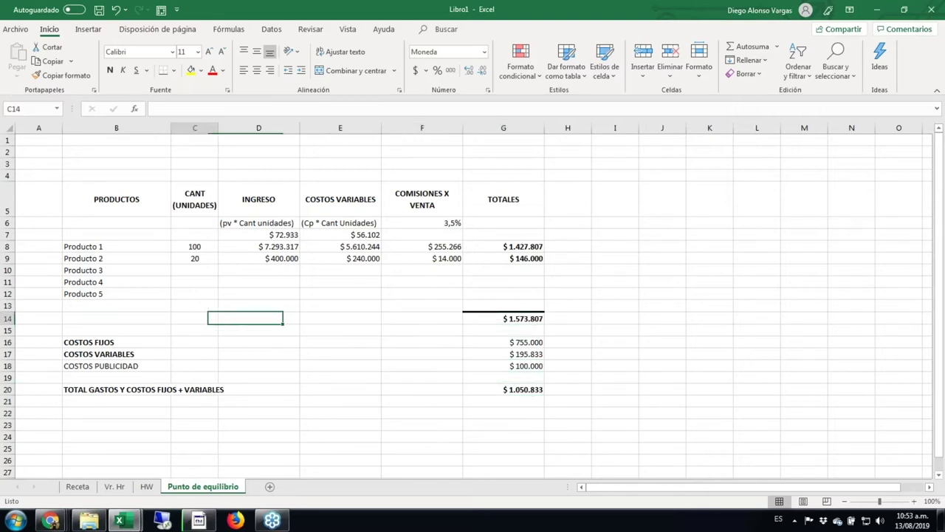
pyautogui.press('Left')
pyautogui.press('Left')
pyautogui.press('F2')
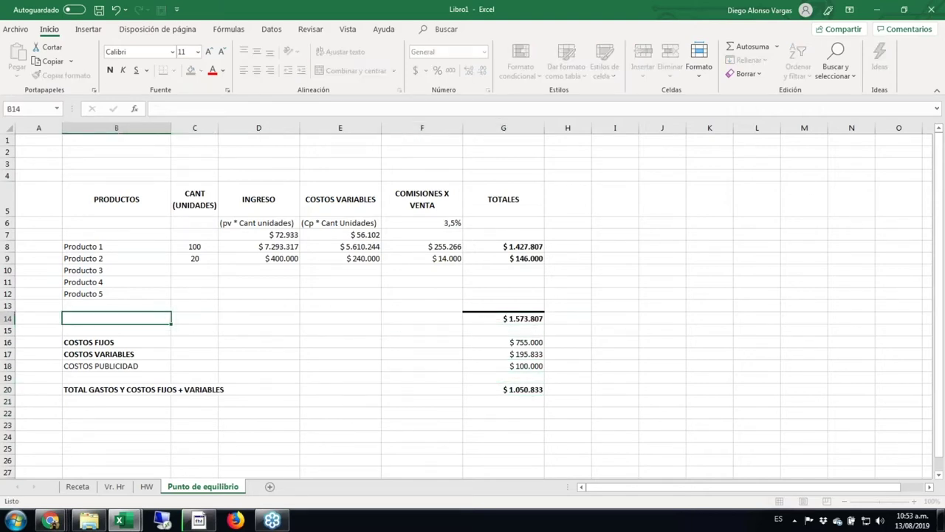
pyautogui.write('UTILIDAD BRUTA')
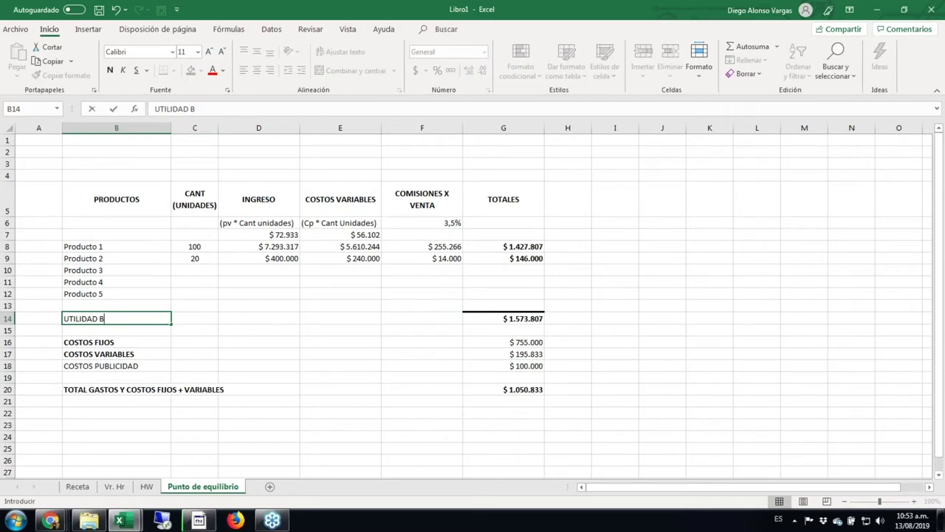
pyautogui.hotkey('ctrl', 'Return')
pyautogui.hotkey('ctrl', 'n')
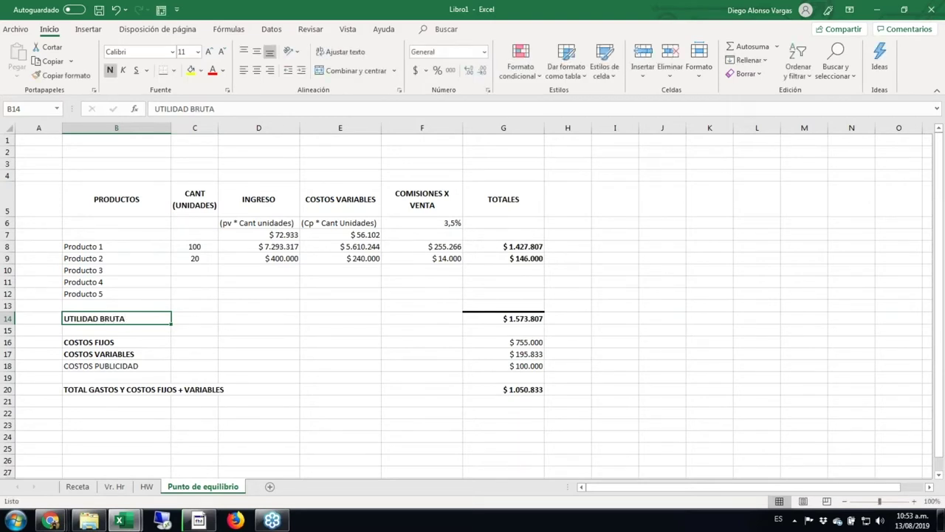
# Enter the label UTILIDAD NETA in B22 and make it bold.
pyautogui.press('Right')
pyautogui.press('Right')
pyautogui.press('Right')
pyautogui.press('Right')
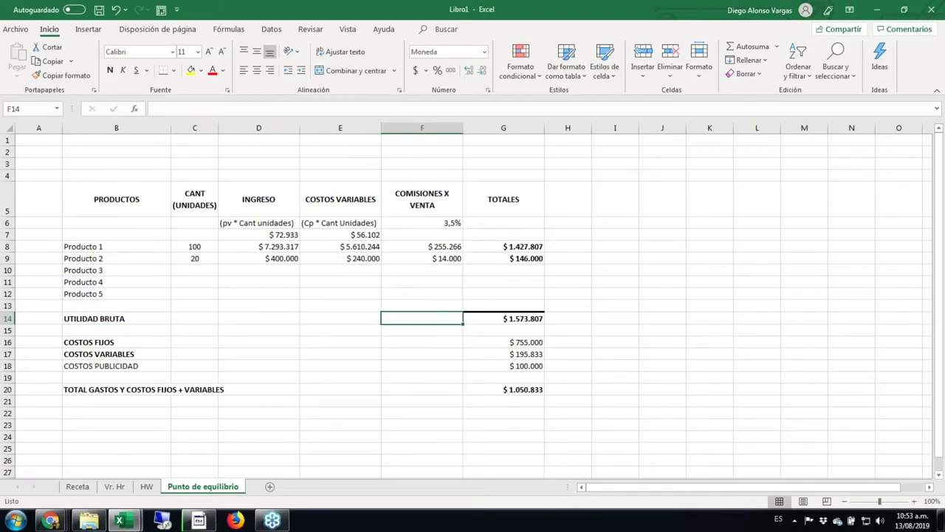
pyautogui.press('Right')
pyautogui.press('Down')
pyautogui.press('Down')
pyautogui.press('Down')
pyautogui.press('Down')
pyautogui.press('Down')
pyautogui.press('Down')
pyautogui.press('Down')
pyautogui.press('Down')
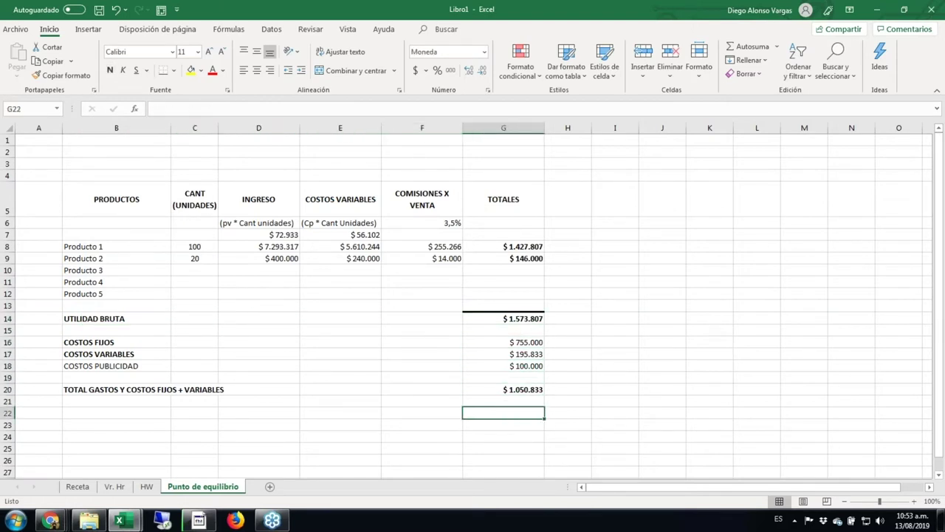
pyautogui.press('Left')
pyautogui.press('Left')
pyautogui.press('Left')
pyautogui.press('Left')
pyautogui.press('Left')
pyautogui.write('U')
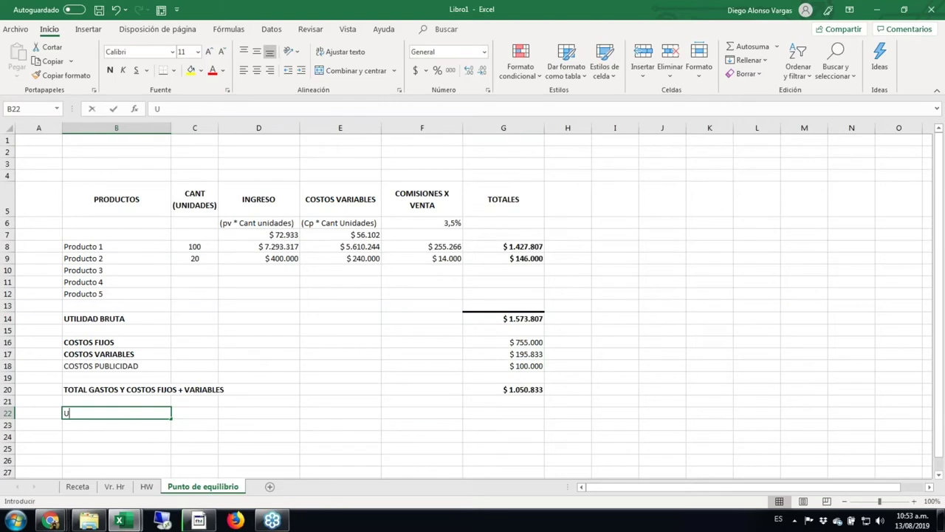
pyautogui.write('TILIDAD NETA')
pyautogui.hotkey('ctrl', 'Return')
pyautogui.hotkey('ctrl', 'n')
# Calculate the net profit in G22 by subtracting total costs from gross profit with the formula =+G14-G20.
pyautogui.press('Right')
pyautogui.press('Right')
pyautogui.press('Right')
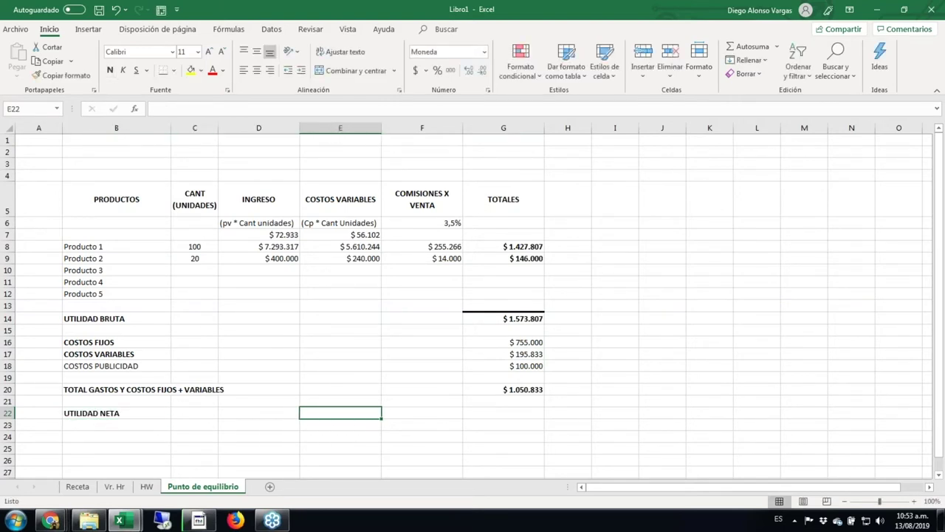
pyautogui.press('Right')
pyautogui.press('Right')
pyautogui.write('+')
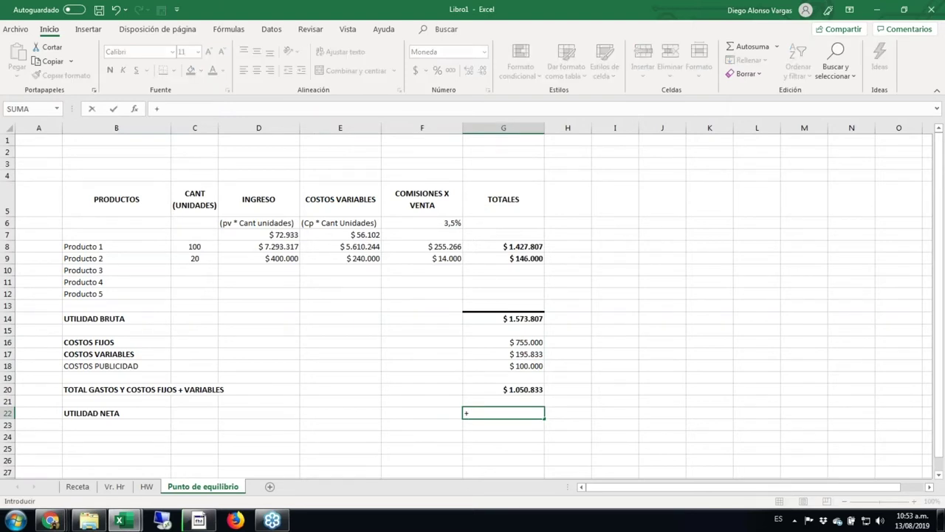
pyautogui.press('Up')
pyautogui.press('Up')
pyautogui.press('Up')
pyautogui.press('Up')
pyautogui.press('Up')
pyautogui.press('Up')
pyautogui.press('Up')
pyautogui.press('Up')
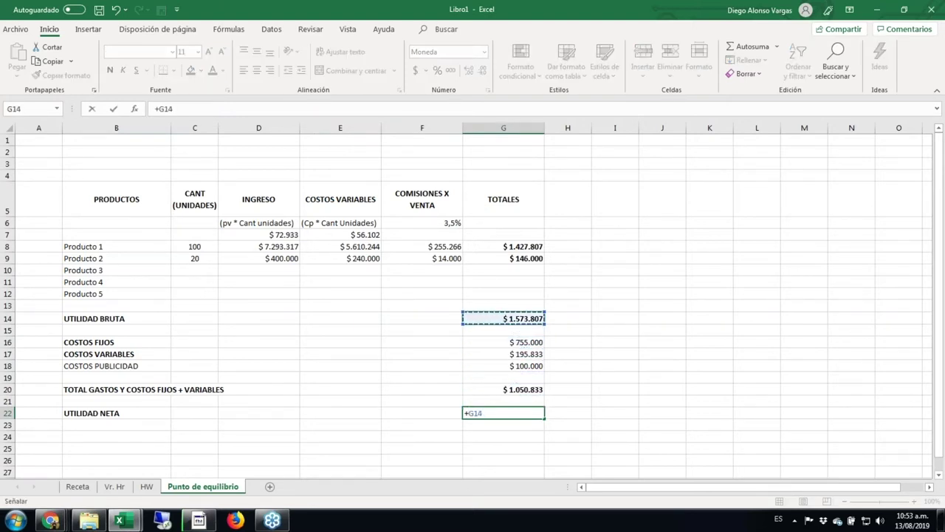
pyautogui.write('-')
pyautogui.press('Up')
pyautogui.press('Up')
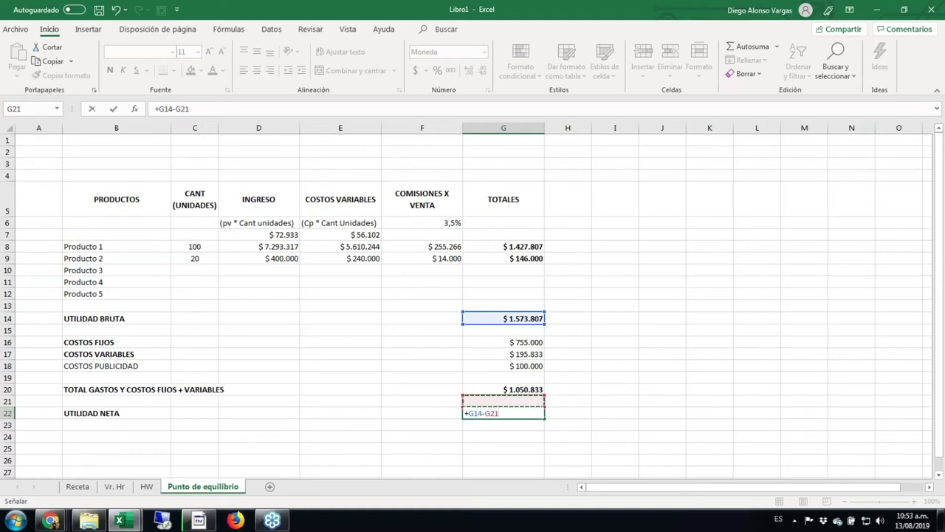
pyautogui.hotkey('ctrl', 'Return')
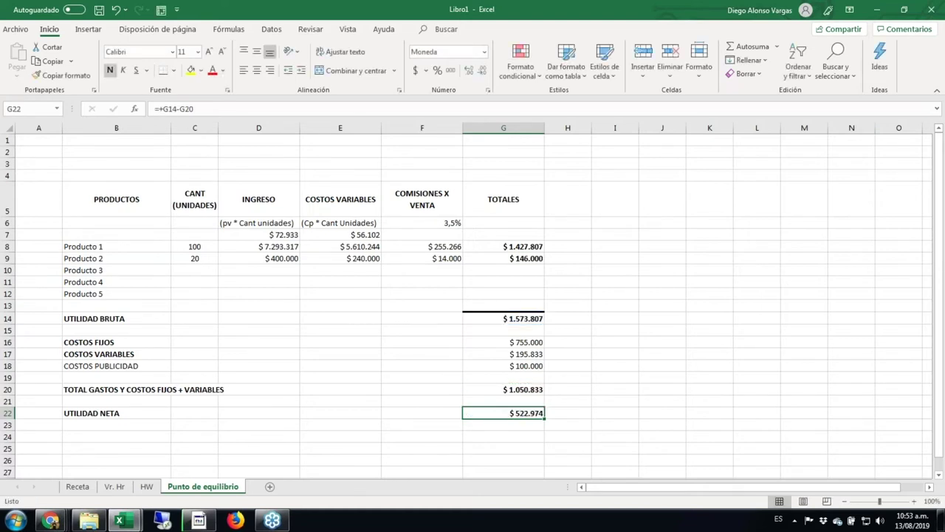
# Set the quantity of Producto 1 in C8 to 50 units and check the net profit in G22.
pyautogui.hotkey('shift', 'Left')
pyautogui.hotkey('shift', 'Left')
pyautogui.hotkey('shift', 'Left')
pyautogui.press('Right')
pyautogui.press('Left')
pyautogui.press('Up')
pyautogui.press('Up')
pyautogui.press('Up')
pyautogui.press('Up')
pyautogui.press('Up')
pyautogui.press('Up')
pyautogui.press('Up')
pyautogui.press('Up')
pyautogui.press('Up')
pyautogui.press('Up')
pyautogui.press('Up')
pyautogui.press('Up')
pyautogui.press('Up')
pyautogui.press('Up')
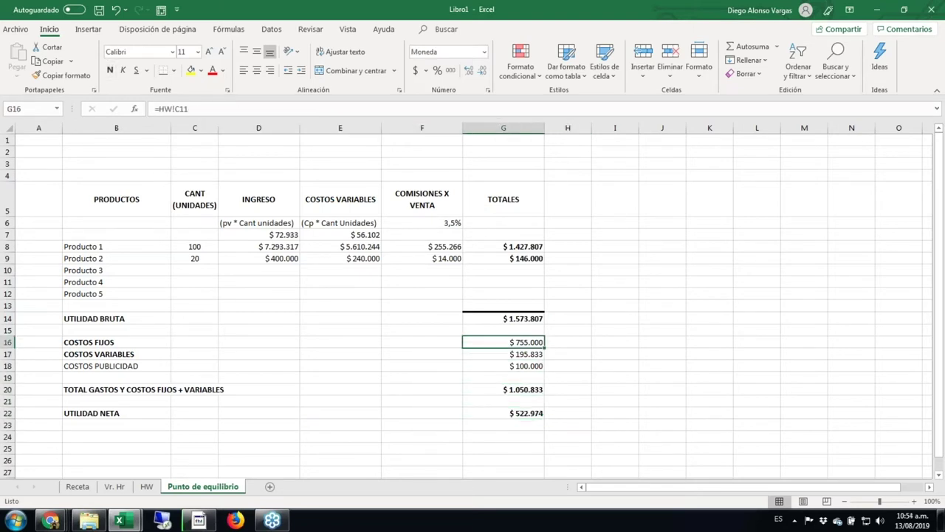
pyautogui.press('Left')
pyautogui.press('Left')
pyautogui.press('Left')
pyautogui.press('Left')
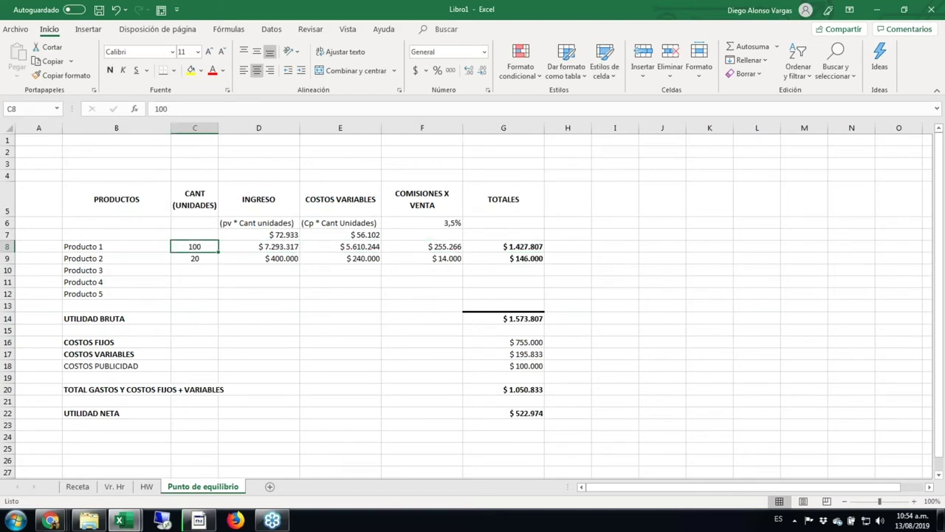
pyautogui.write('50')
pyautogui.hotkey('ctrl', 'Return')
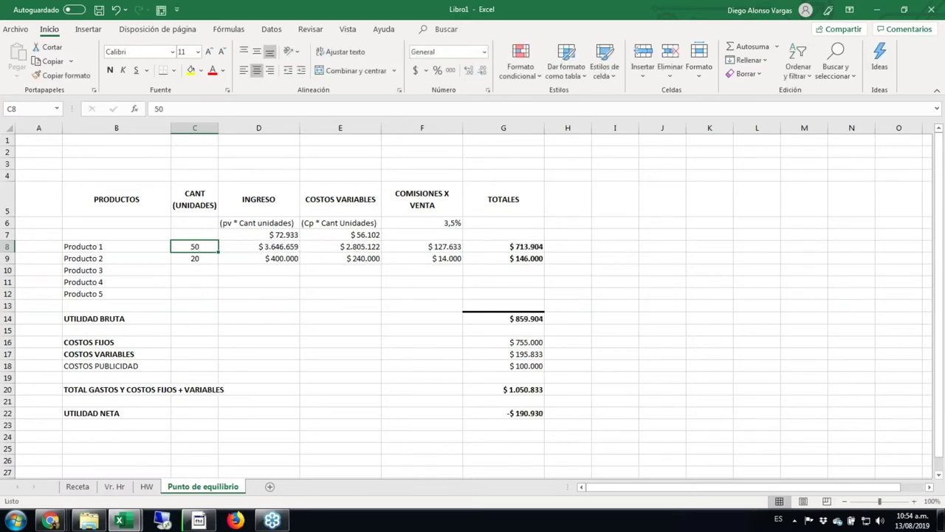
pyautogui.click(504, 412)
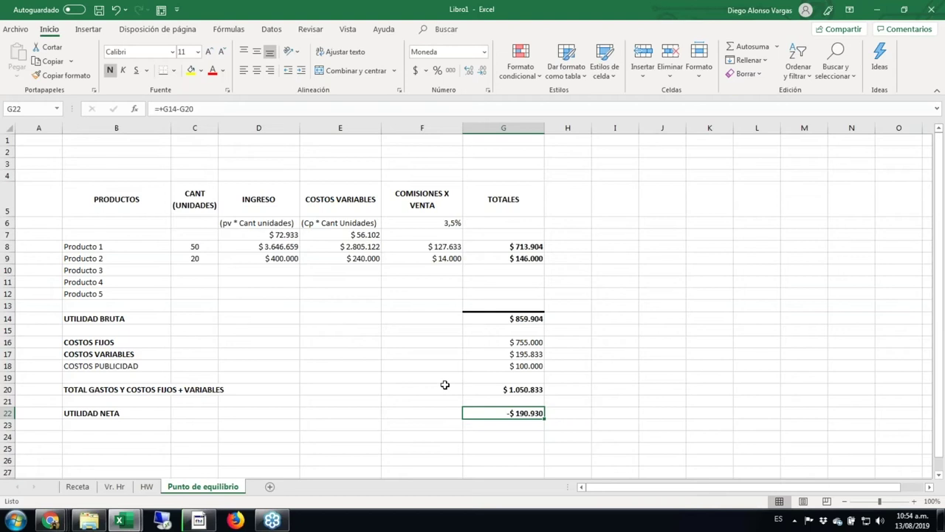
# Set the % Ganancia in F17 of the HW sheet to 45% and check the net profit on the Punto de equilibrio sheet.
pyautogui.click(195, 246)
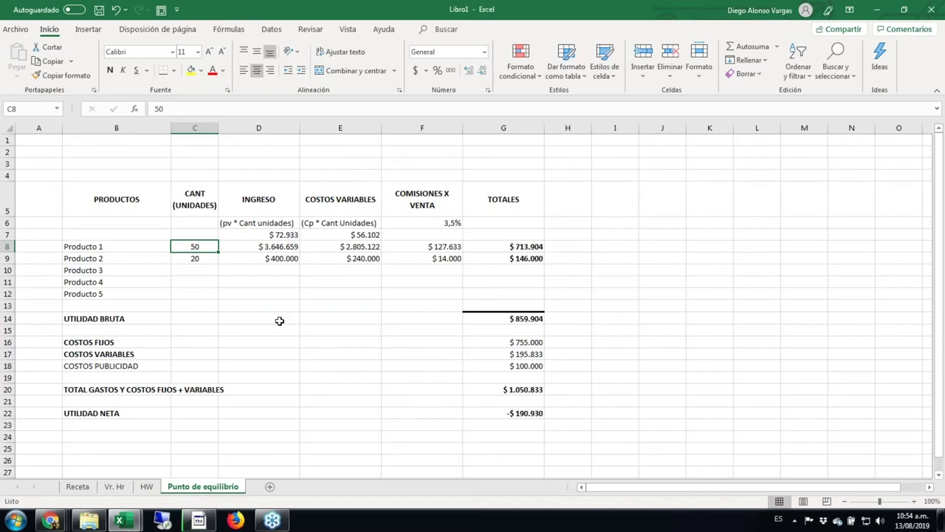
pyautogui.press('Right')
pyautogui.press('Up')
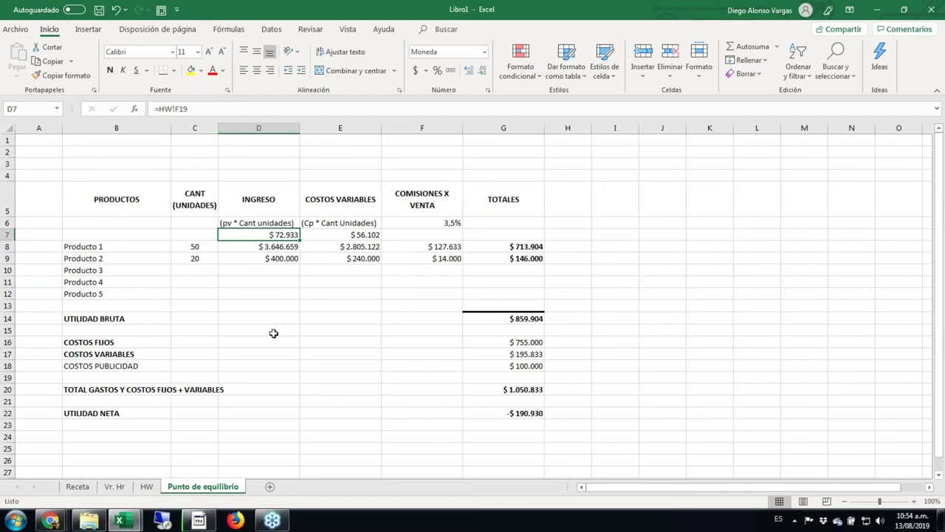
pyautogui.click(145, 487)
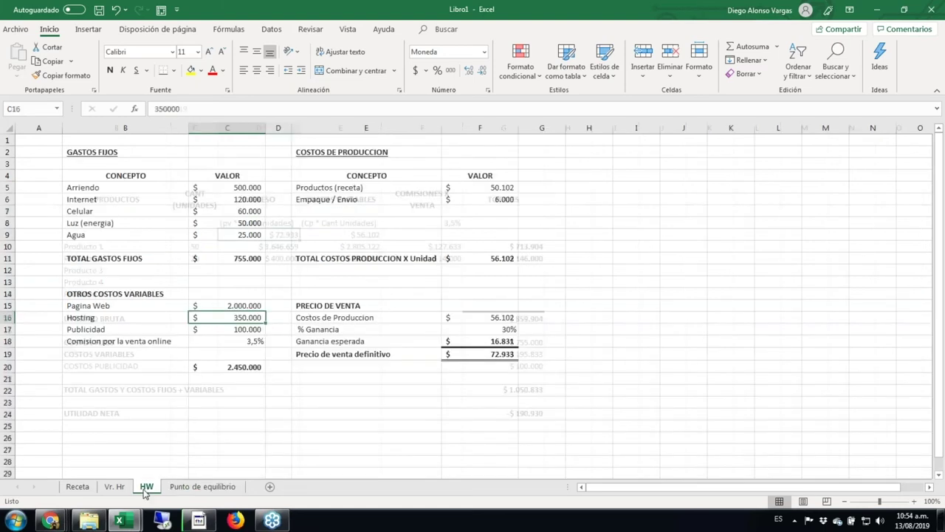
pyautogui.click(477, 329)
pyautogui.write('45')
pyautogui.hotkey('ctrl', 'Return')
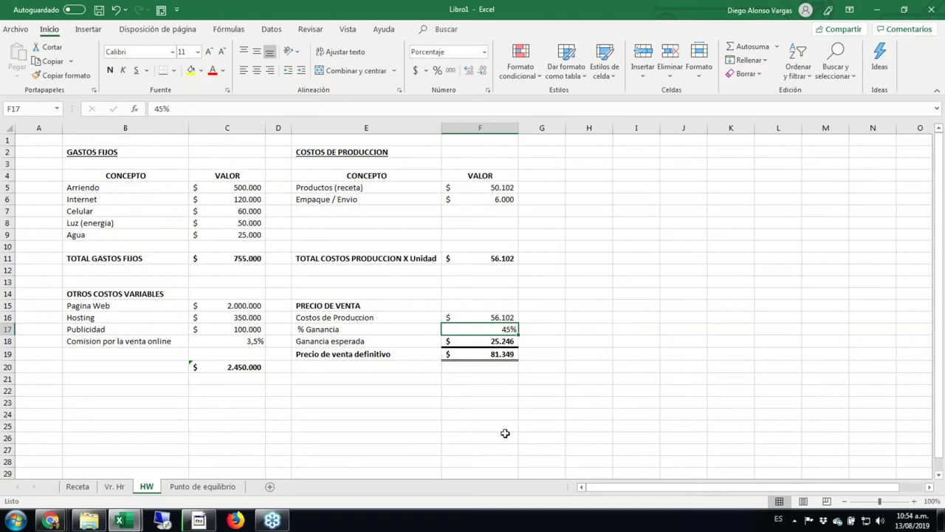
pyautogui.click(231, 486)
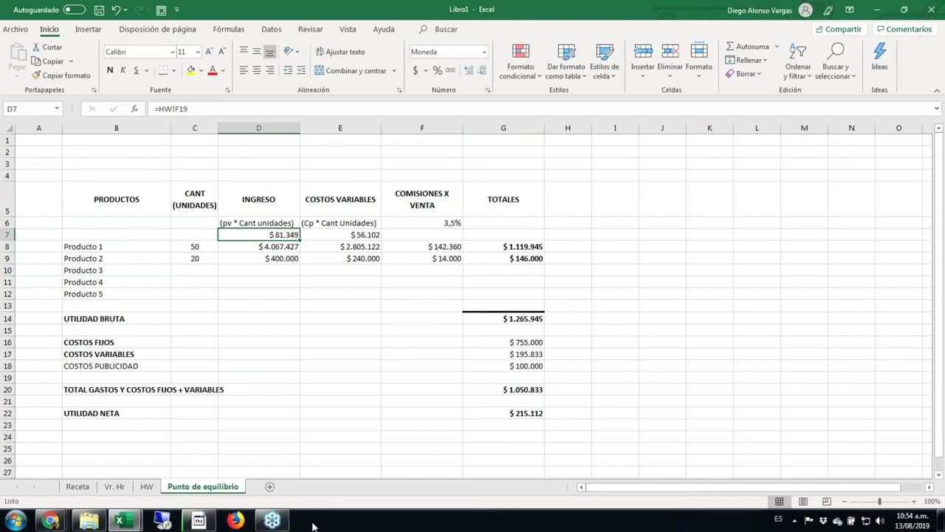
pyautogui.click(533, 412)
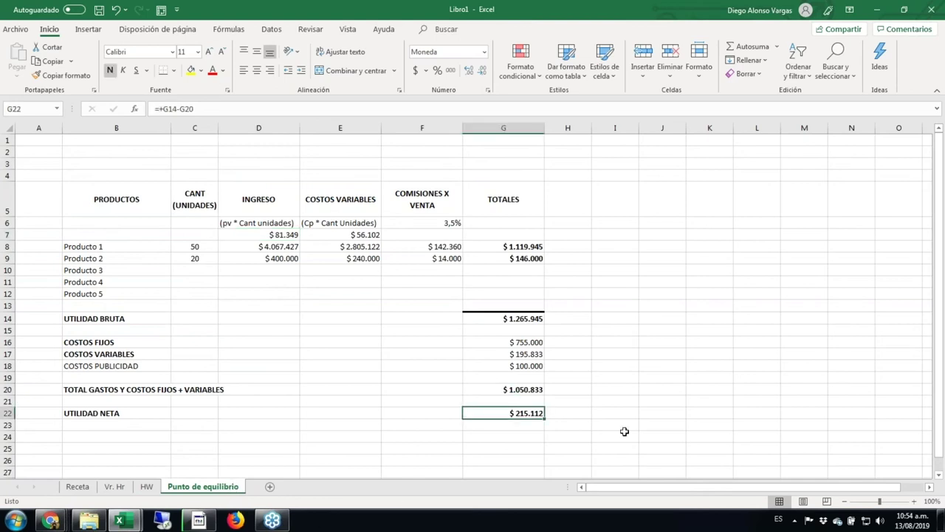